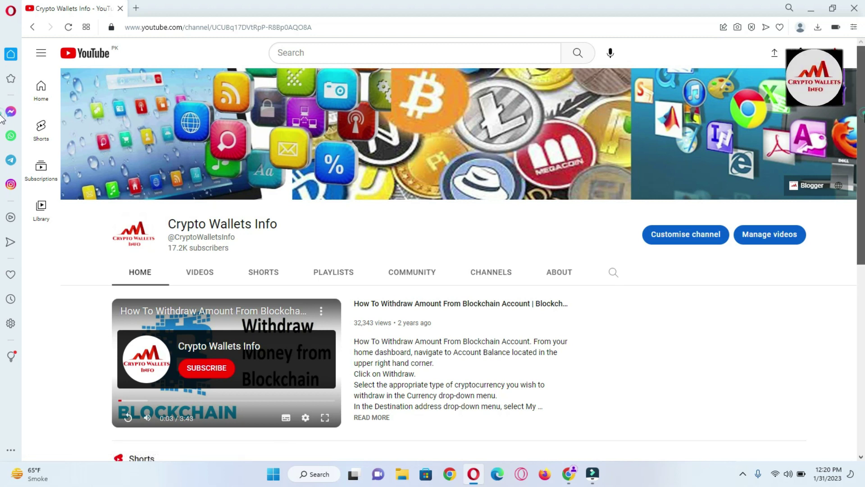
# - Open the channel's VIDEOS tab to list its Trust Wallet tutorial uploads
pyautogui.scroll(-1, 2, 121)
pyautogui.scroll(-8, 3, 120)
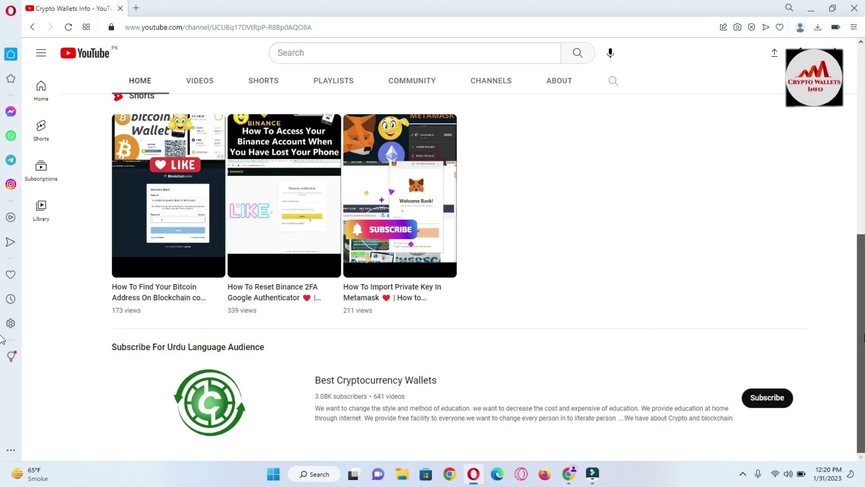
pyautogui.scroll(10, 2, 339)
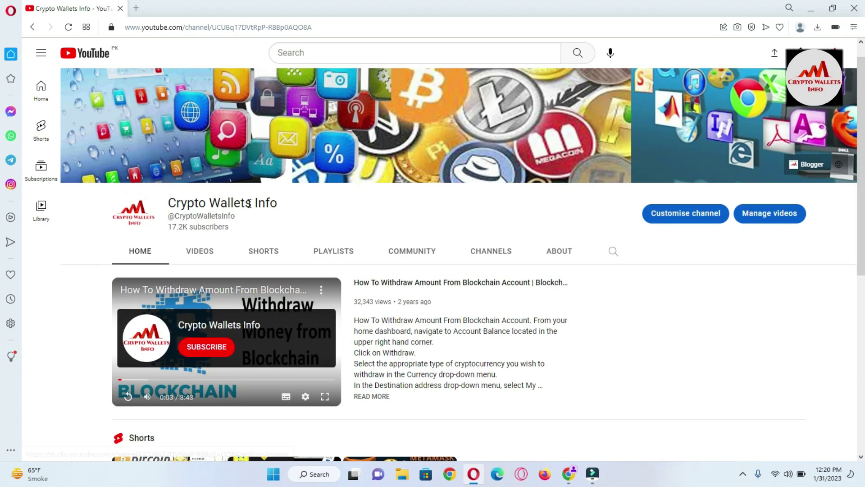
pyautogui.click(198, 251)
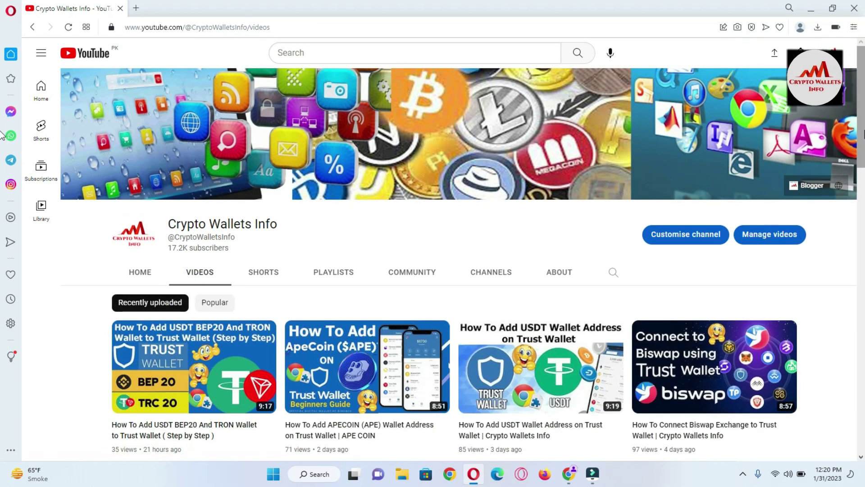
# - Browse the channel's uploads, return to the top, and switch to a Chrome New Tab page
pyautogui.scroll(-3, 2, 161)
pyautogui.scroll(-8, 2, 161)
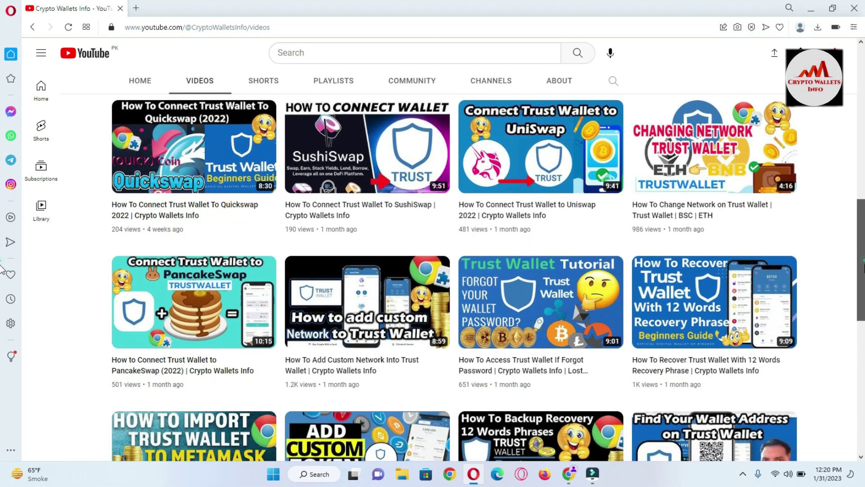
pyautogui.scroll(-3, 3, 266)
pyautogui.scroll(-2, 2, 329)
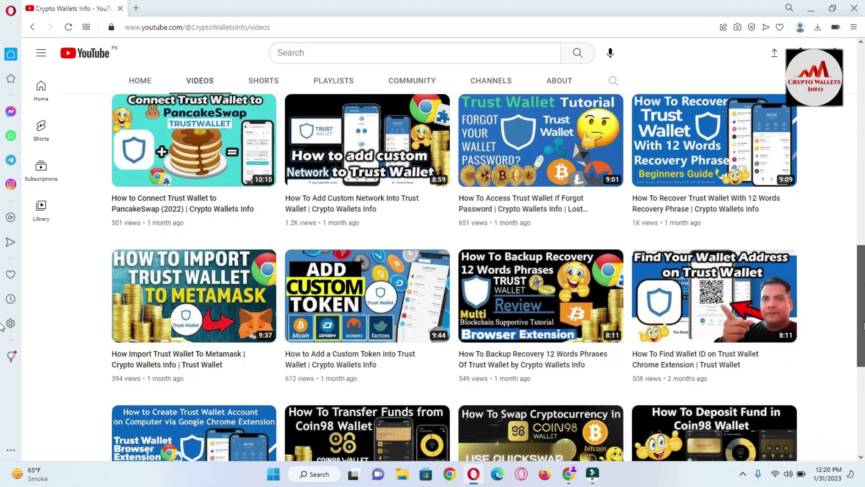
pyautogui.scroll(5, 2, 329)
pyautogui.moveTo(861, 265); pyautogui.dragTo(863, 203)
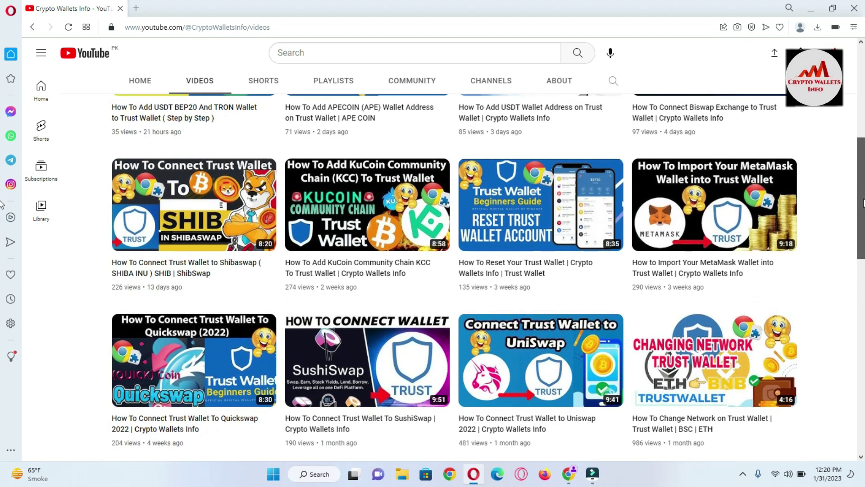
pyautogui.moveTo(863, 203)
pyautogui.mouseDown()
pyautogui.moveTo(863, 155)
pyautogui.moveTo(863, 194)
pyautogui.mouseUp()
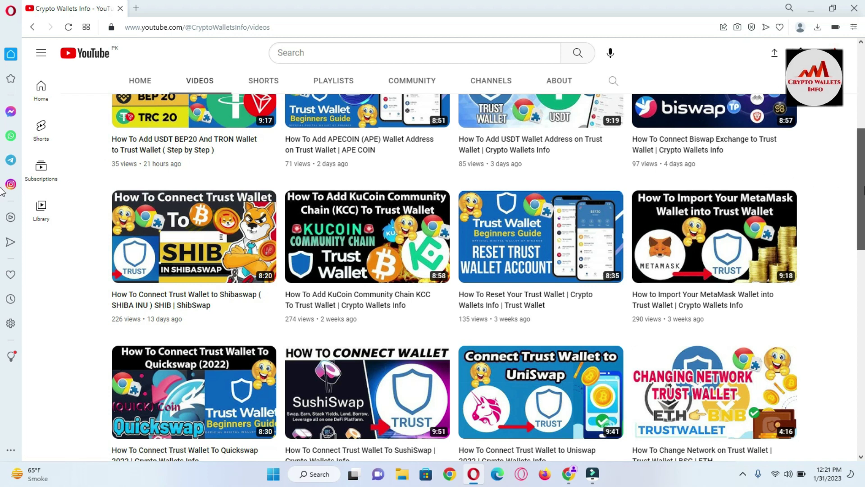
pyautogui.press('Home')
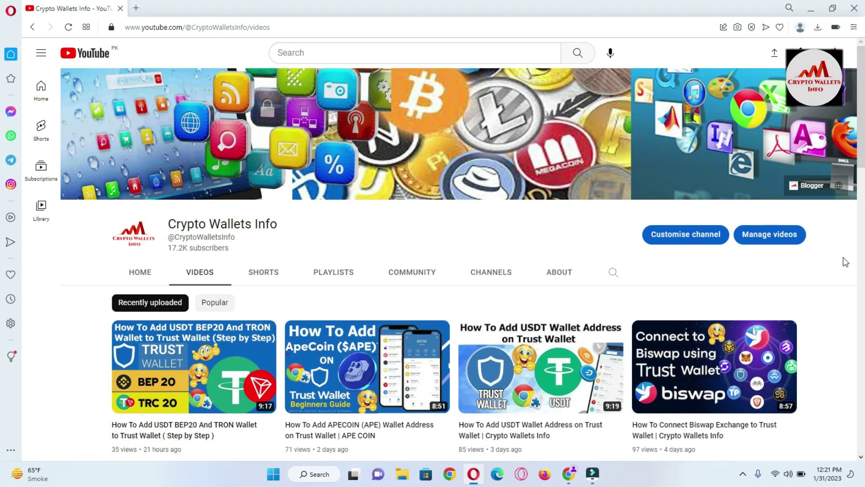
pyautogui.click(568, 478)
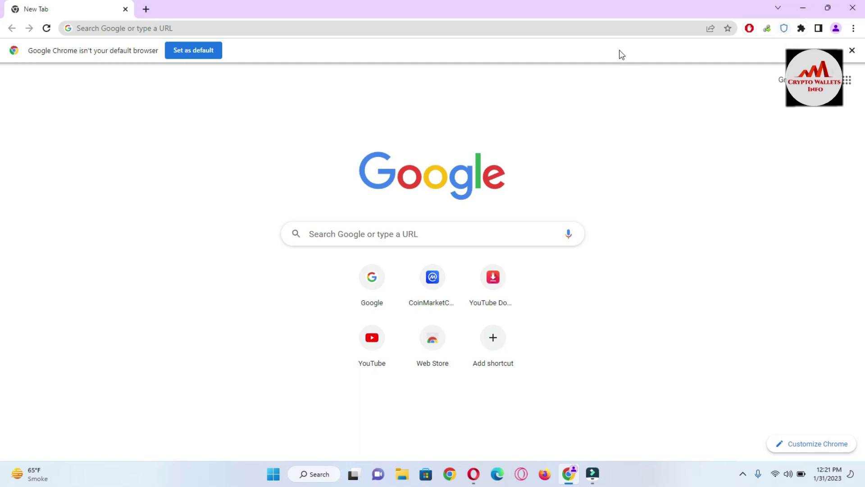
# - Search Google for 'coin', pick the CoinMarketCap suggestion, and open coinmarketcap.com
pyautogui.click(347, 242)
pyautogui.write('coi')
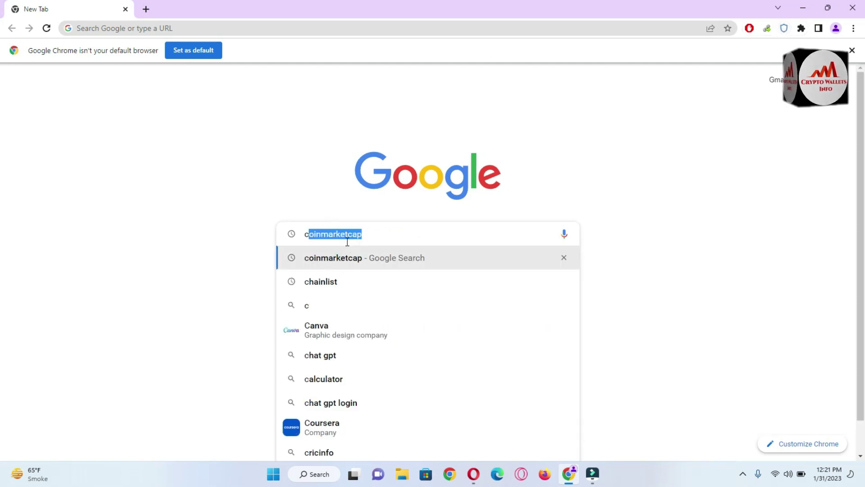
pyautogui.write('n')
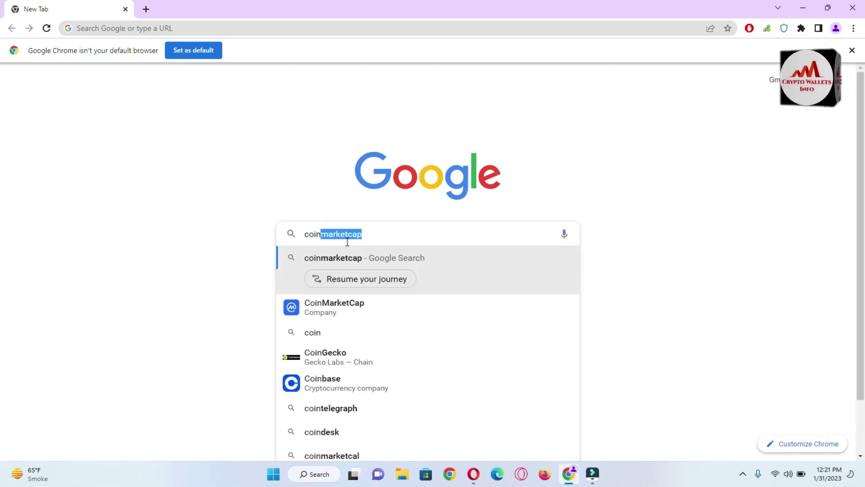
pyautogui.click(358, 314)
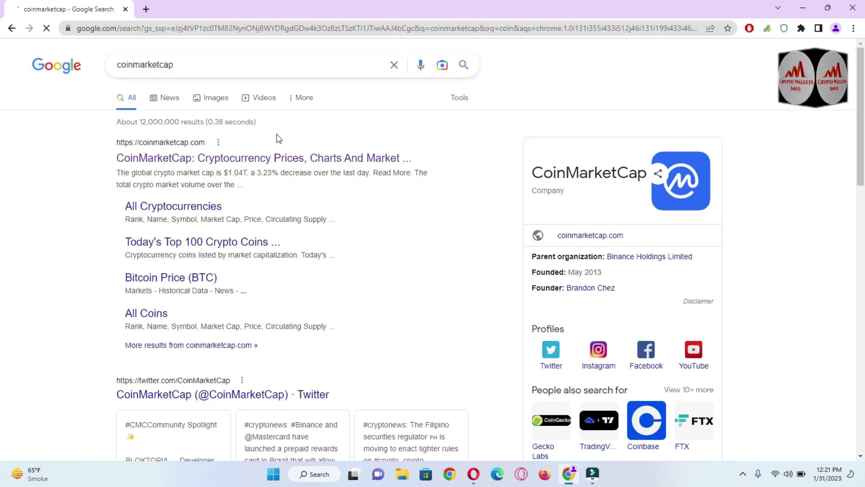
pyautogui.click(243, 158)
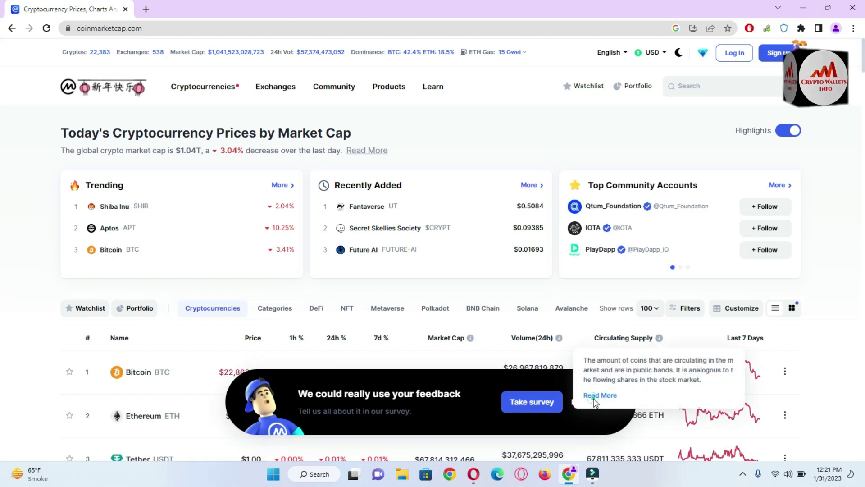
# - Close the stray circulating supply article, decline the feedback survey, and scroll down to Shiba Inu
pyautogui.click(599, 386)
pyautogui.hotkey('ctrl', 'shift', 'Tab')
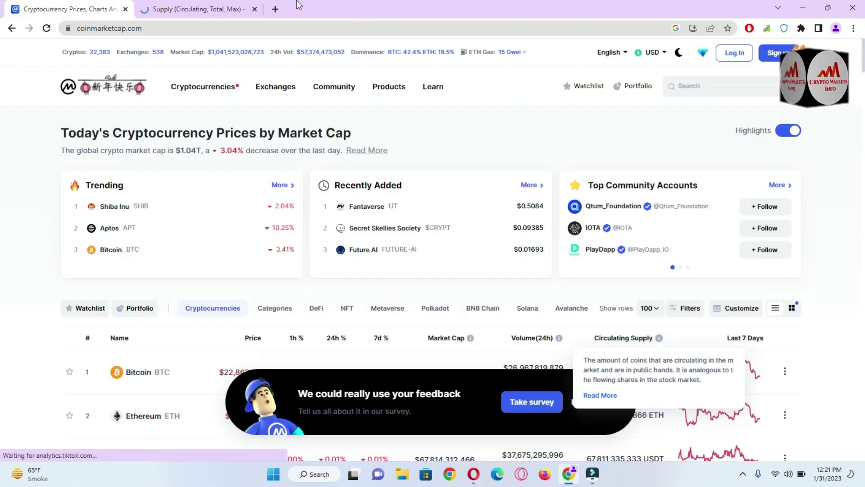
pyautogui.click(255, 9)
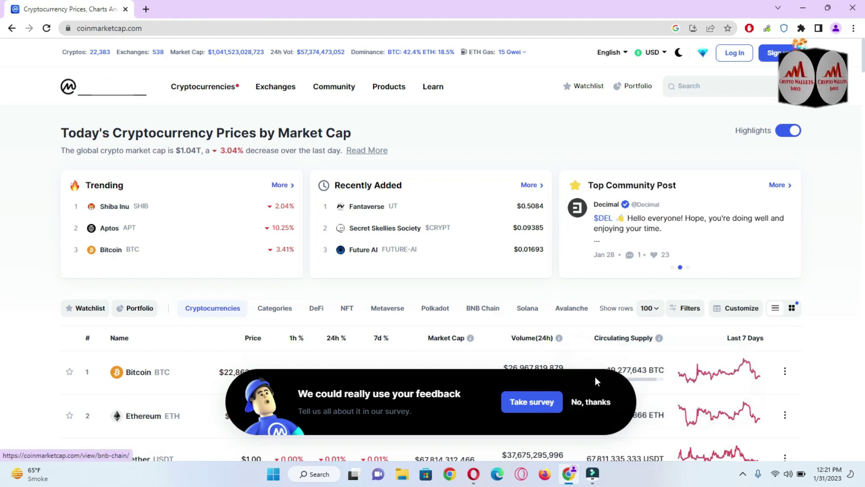
pyautogui.click(596, 403)
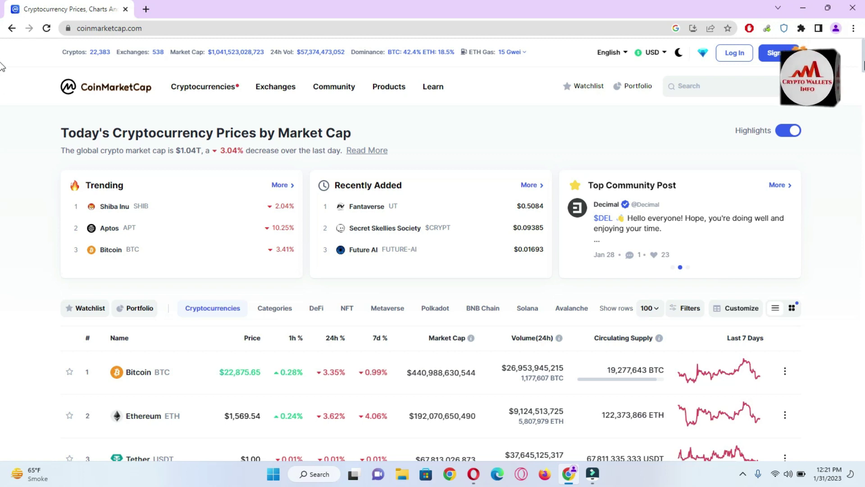
pyautogui.scroll(-2, 1, 80)
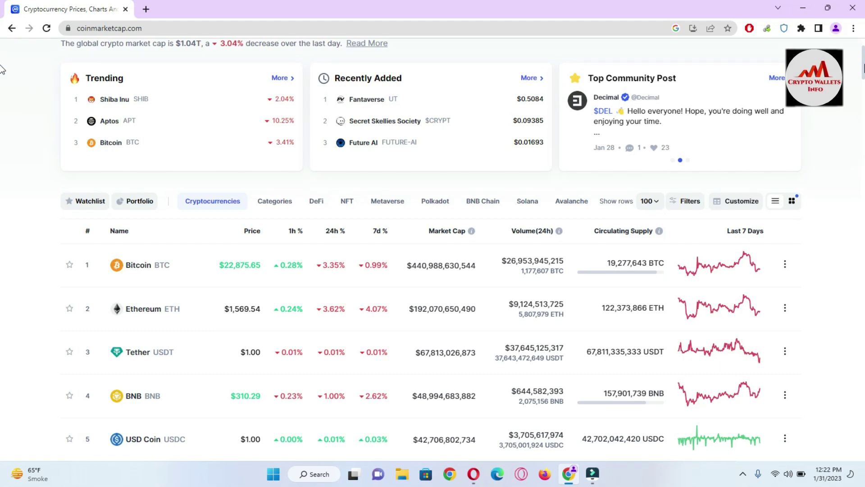
pyautogui.scroll(-5, 1, 77)
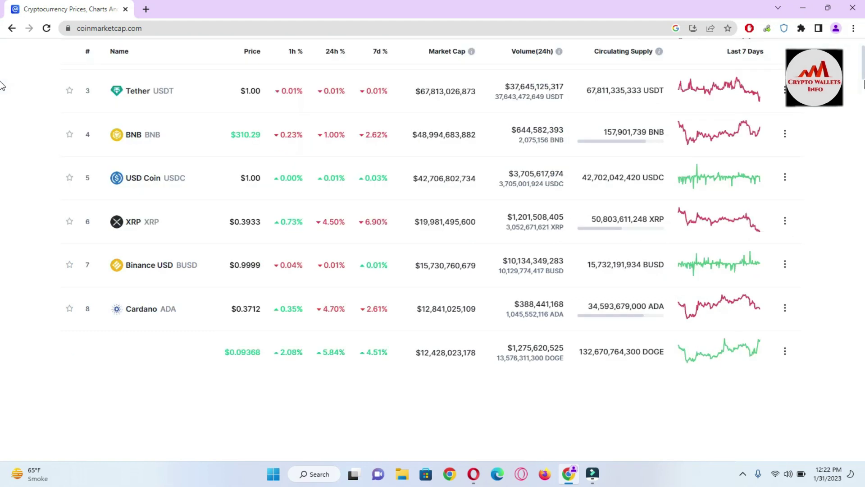
pyautogui.scroll(-1, 1, 103)
pyautogui.scroll(-3, 2, 109)
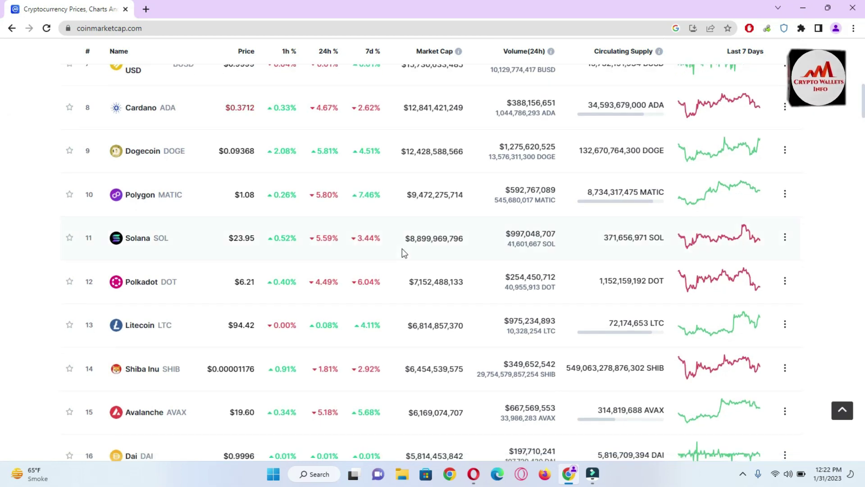
# - Open the Shiba Inu coin page and show its price chart over ALL time
pyautogui.click(142, 376)
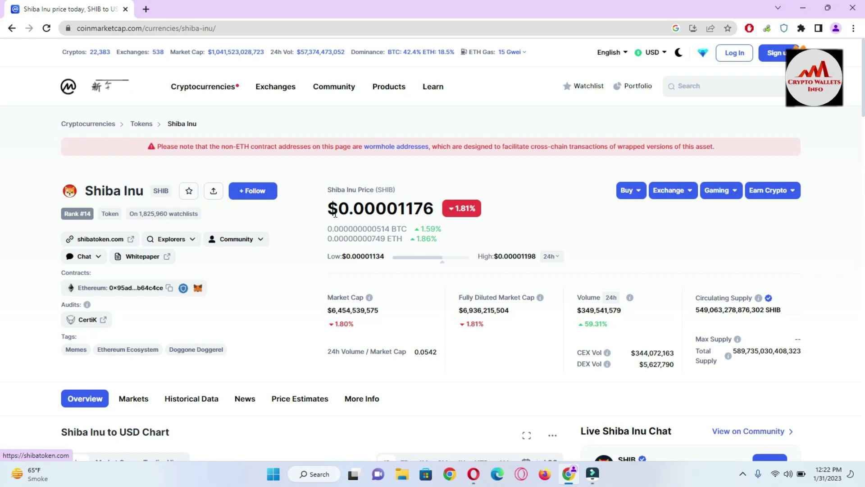
pyautogui.moveTo(326, 207); pyautogui.dragTo(424, 201)
pyautogui.scroll(-5, 3, 135)
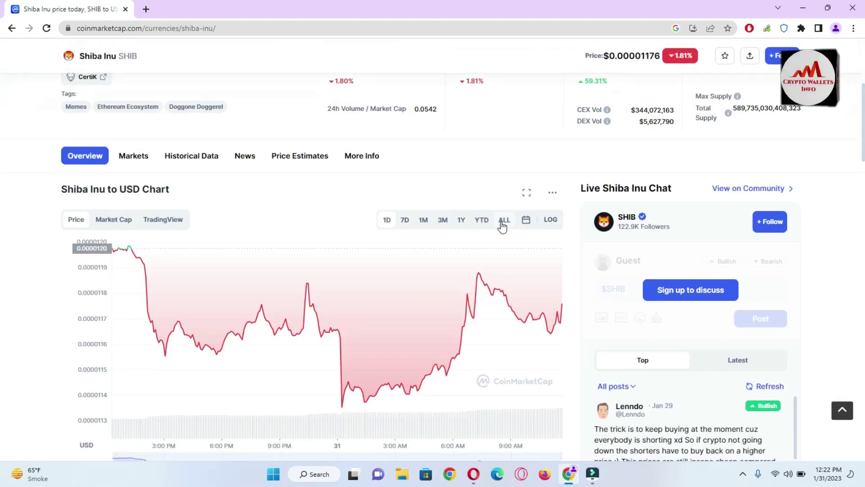
pyautogui.click(502, 225)
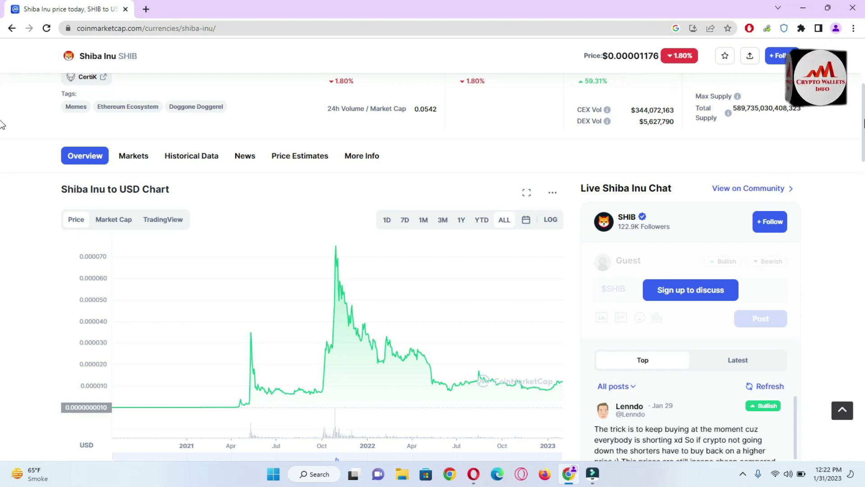
# - Scroll through the Shiba Inu page and open the shibatoken.com link
pyautogui.scroll(-6, 1, 185)
pyautogui.scroll(-8, 1, 182)
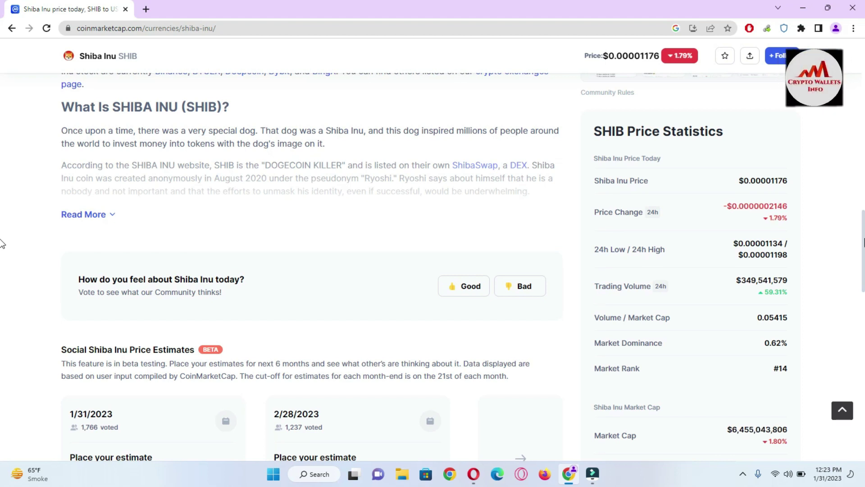
pyautogui.scroll(-1, 3, 244)
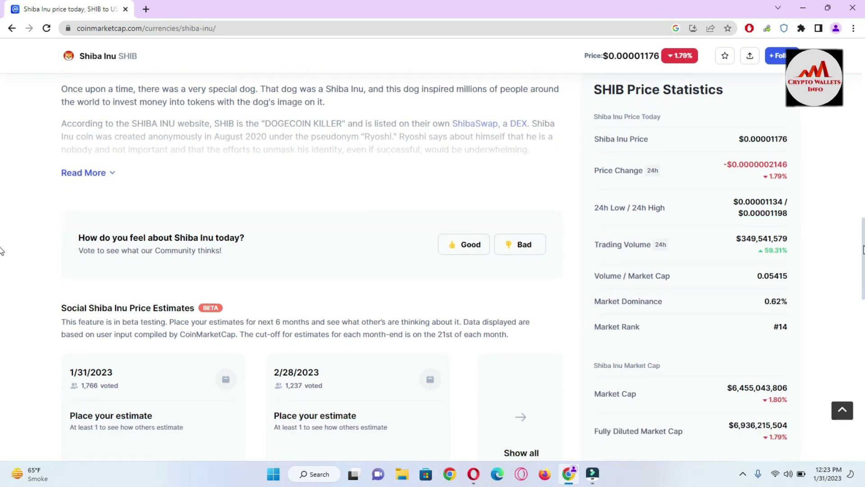
pyautogui.scroll(-1, 2, 244)
pyautogui.scroll(-5, 2, 286)
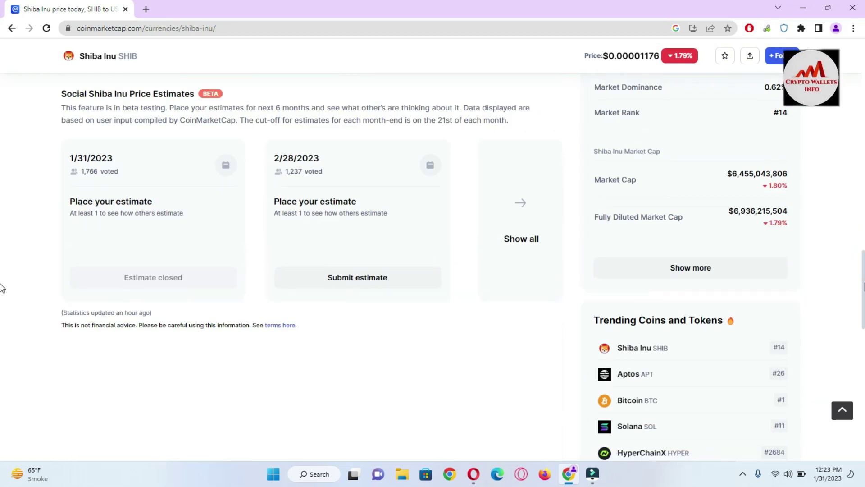
pyautogui.scroll(-8, 2, 293)
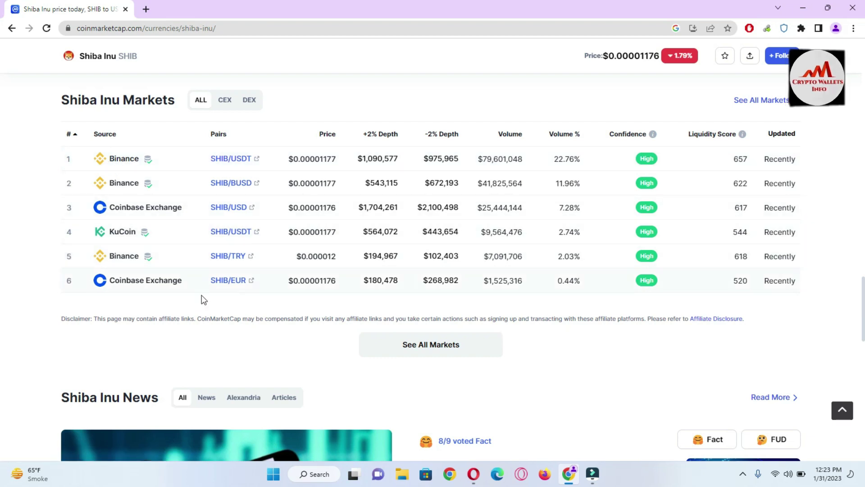
pyautogui.scroll(15, 3, 301)
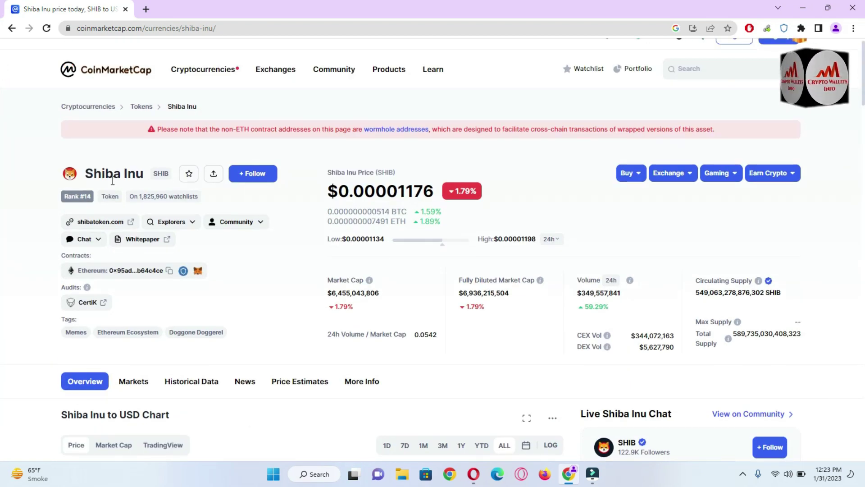
pyautogui.click(99, 222)
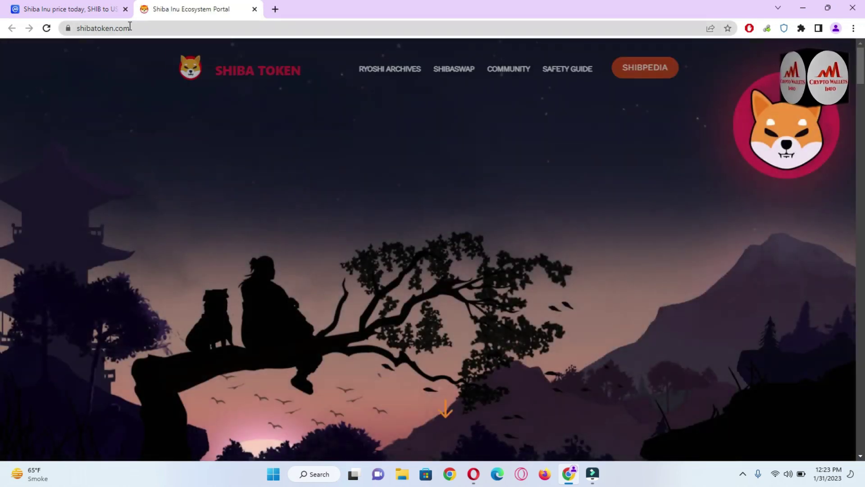
# - Scroll to the Shiba Inu Ecosystem cards and highlight the LEASH and BONE token names
pyautogui.click(129, 28)
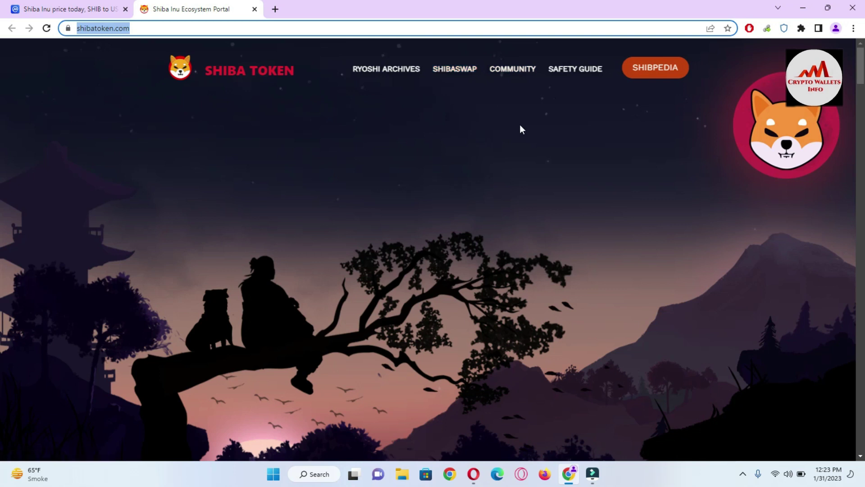
pyautogui.click(1, 73)
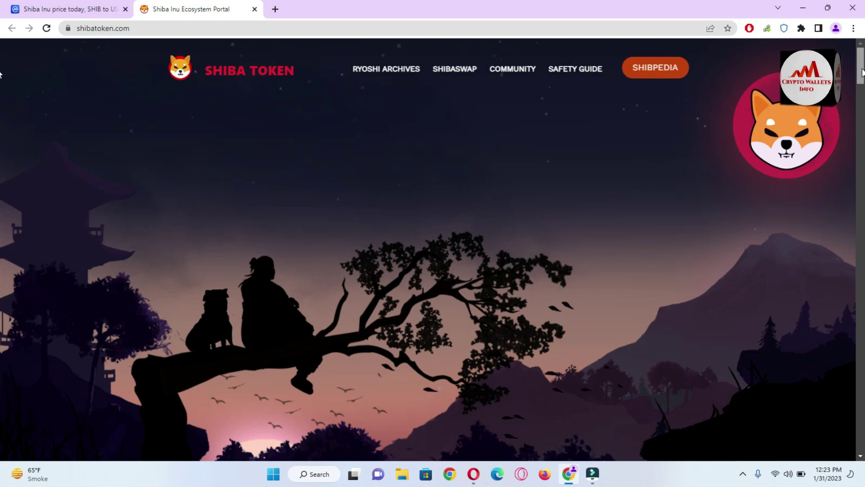
pyautogui.scroll(-10, 1, 74)
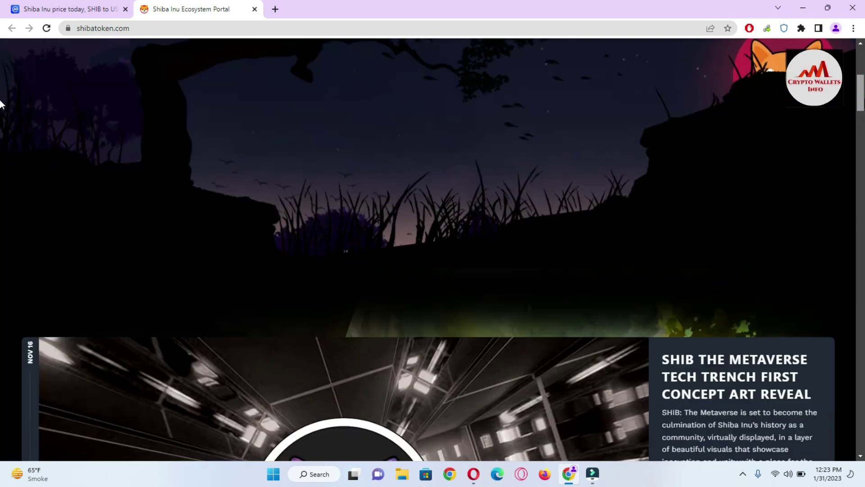
pyautogui.scroll(-10, 1, 124)
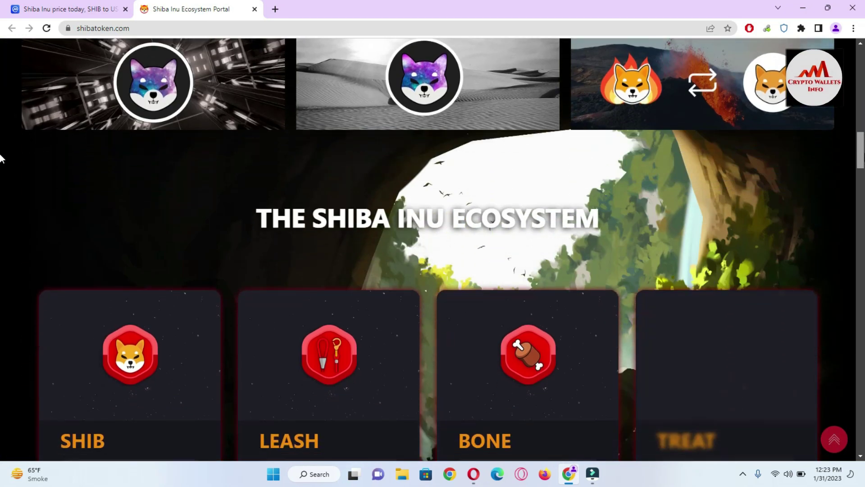
pyautogui.scroll(-3, 0, 176)
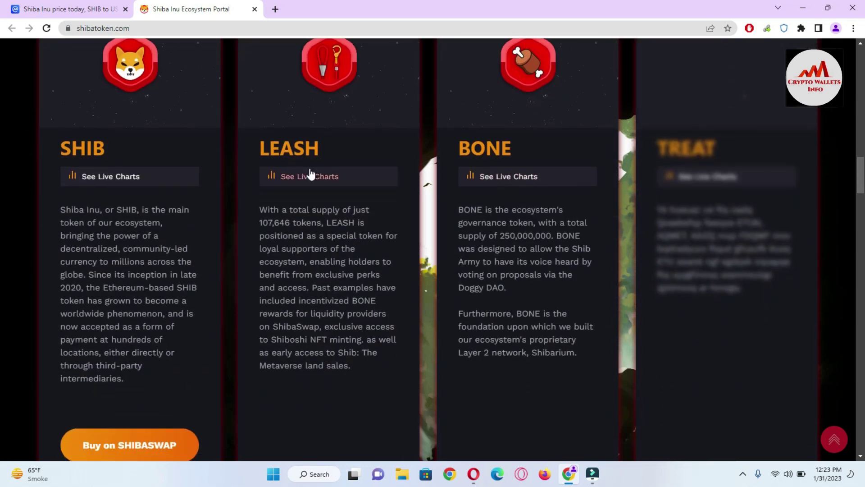
pyautogui.moveTo(262, 149); pyautogui.dragTo(345, 154)
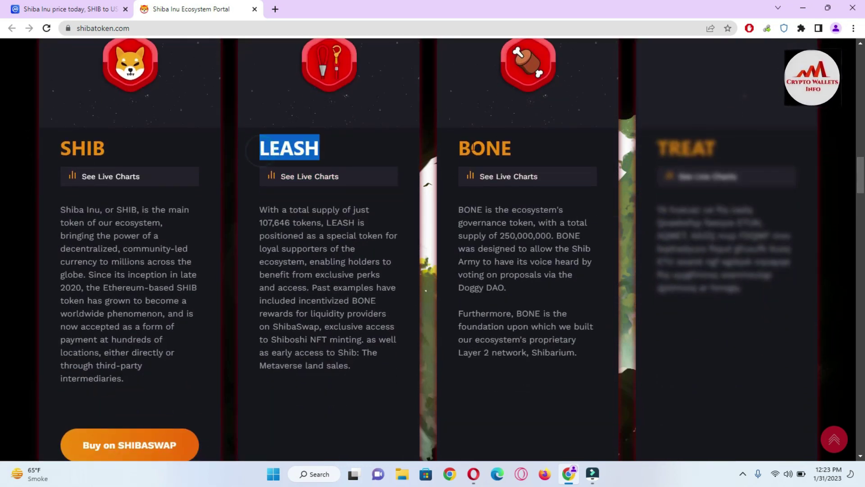
pyautogui.moveTo(468, 148); pyautogui.dragTo(534, 161)
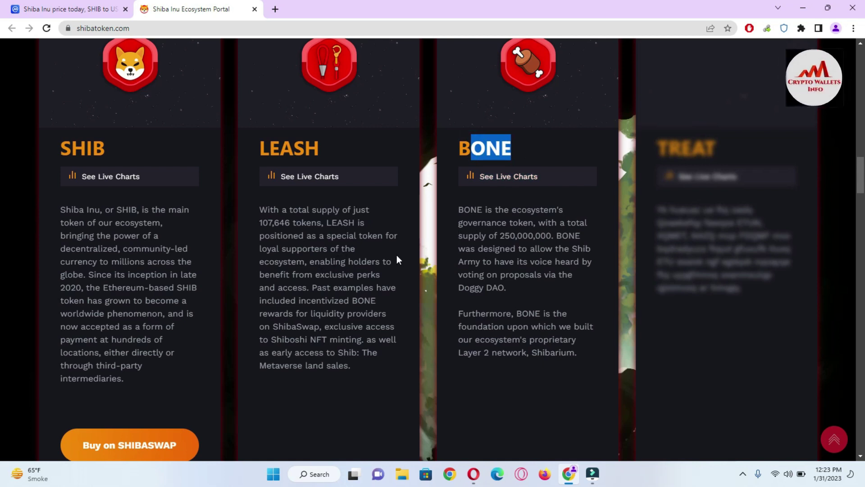
# - Scroll down to the Buy buttons and open ShibaSwap to buy SHIB
pyautogui.scroll(-3, 1, 180)
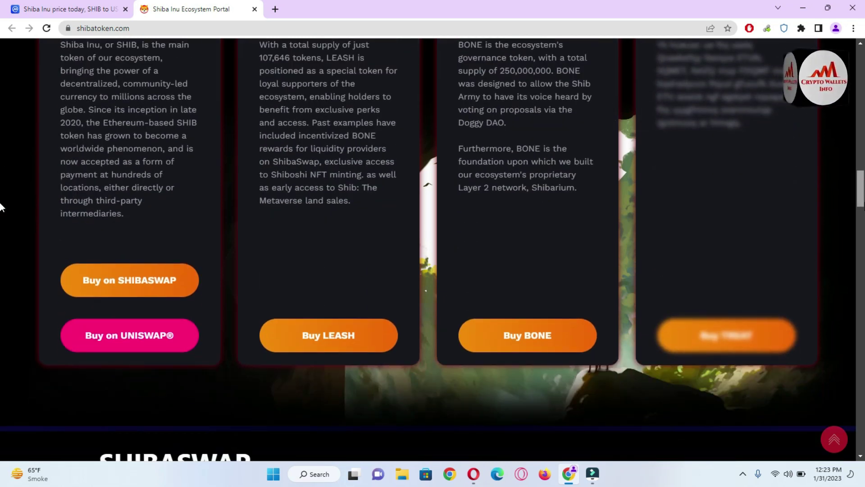
pyautogui.scroll(-10, 1, 207)
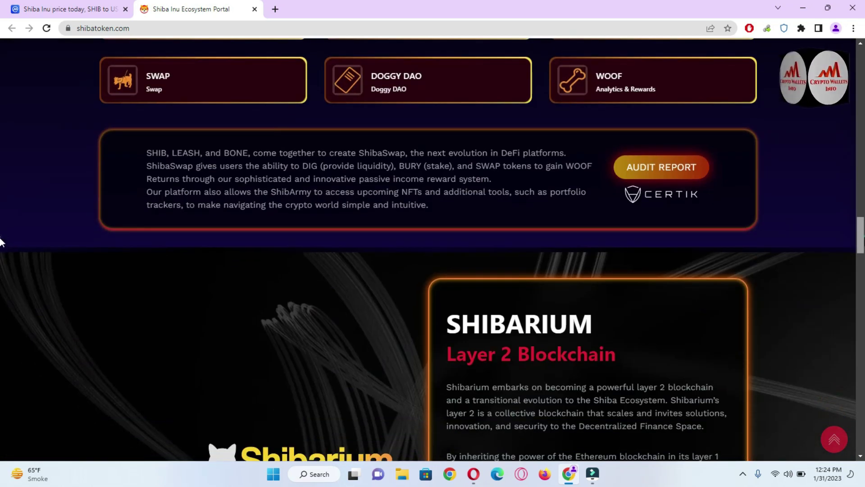
pyautogui.scroll(-6, 1, 242)
pyautogui.moveTo(861, 236); pyautogui.dragTo(861, 161)
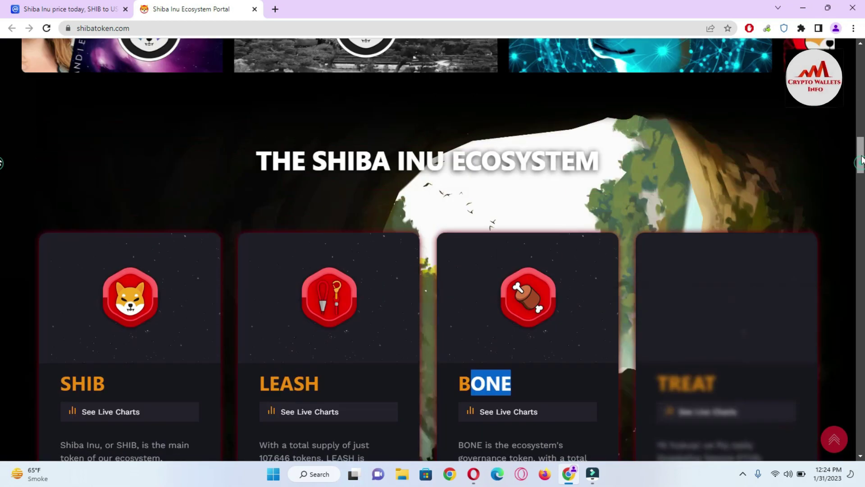
pyautogui.scroll(-10, 364, 194)
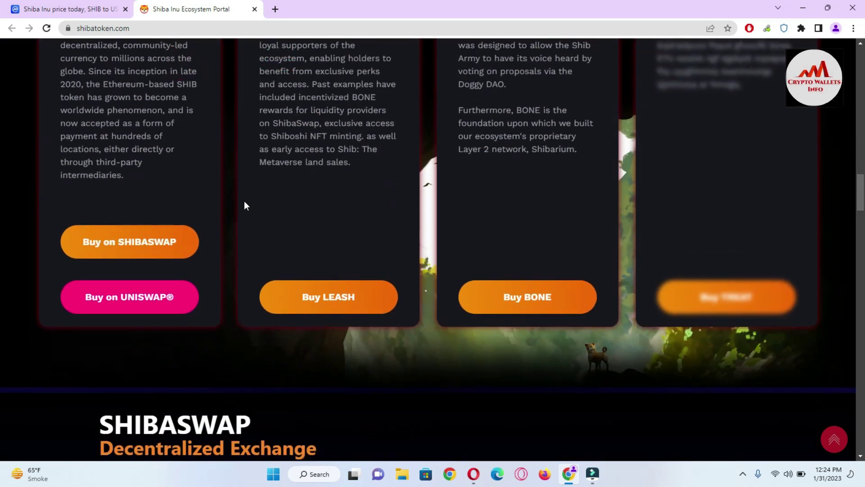
pyautogui.click(109, 244)
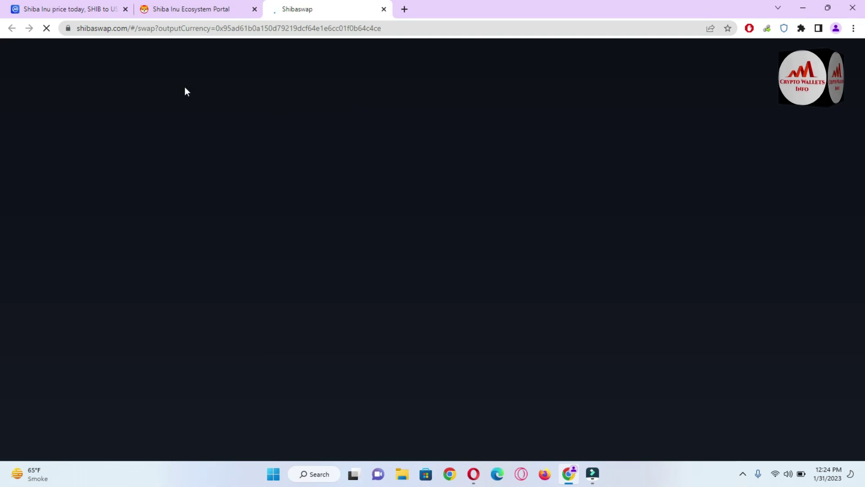
# - Briefly revisit the Shiba Inu Ecosystem Portal tab, then switch to the loading ShibaSwap tab
pyautogui.click(187, 14)
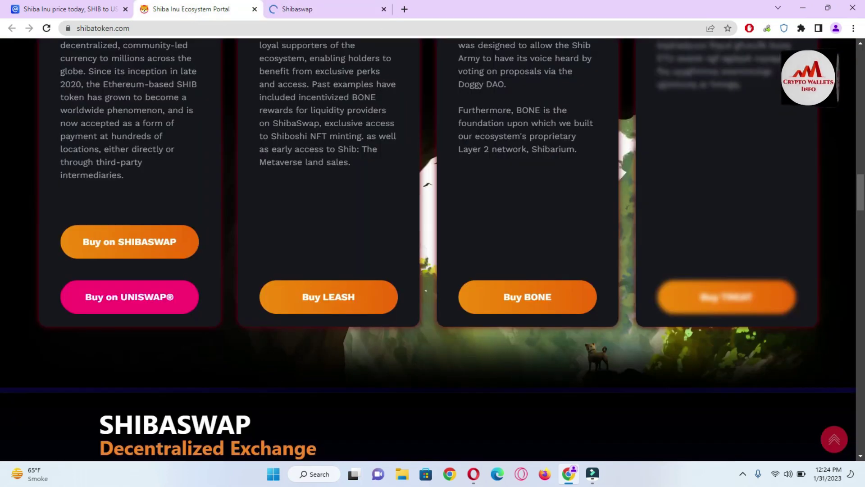
pyautogui.scroll(-15, 0, 226)
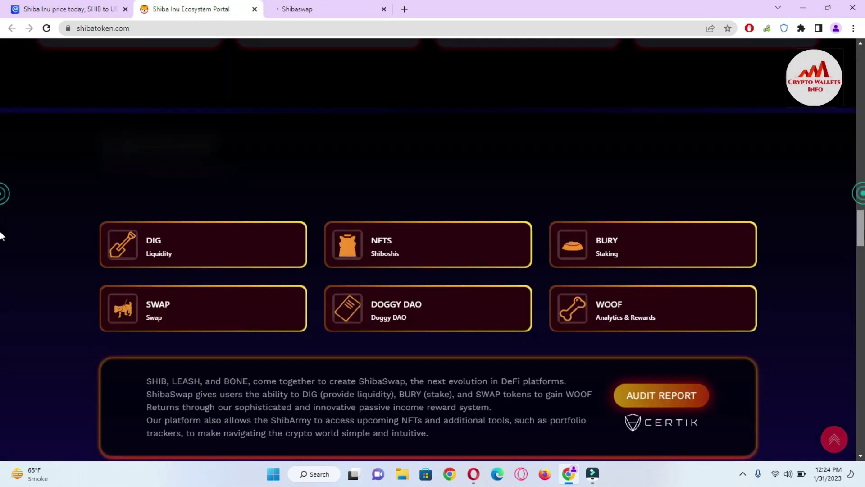
pyautogui.scroll(15, 0, 279)
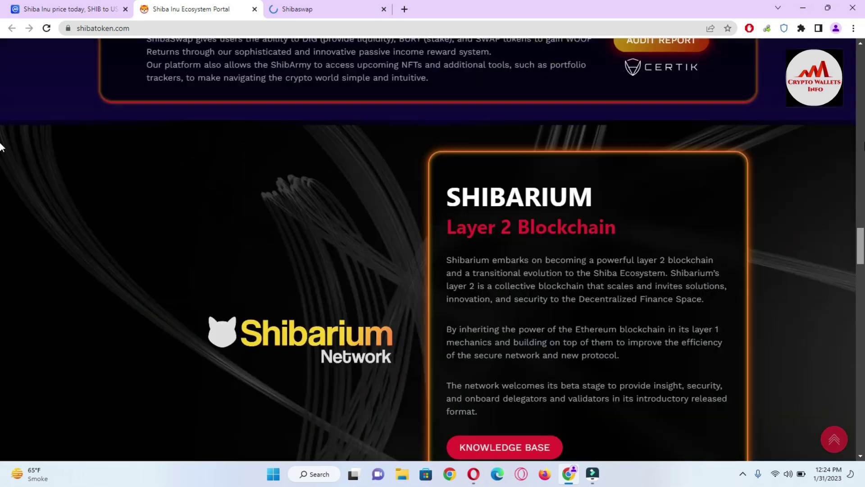
pyautogui.scroll(-20, 0, 297)
pyautogui.scroll(20, 3, 310)
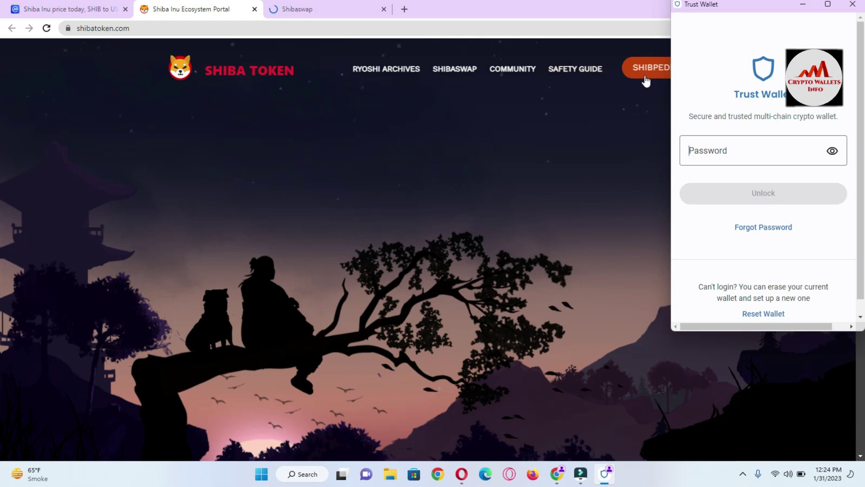
pyautogui.click(305, 7)
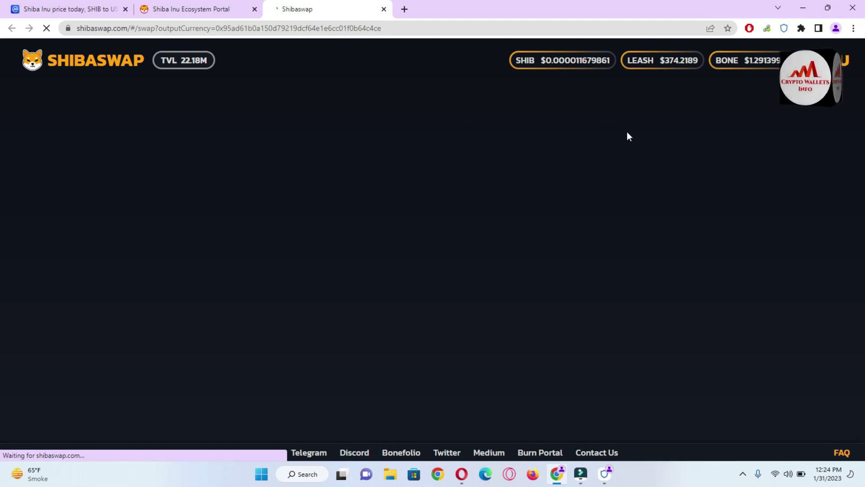
# - Unlock the Trust Wallet extension with the wallet password
pyautogui.click(785, 29)
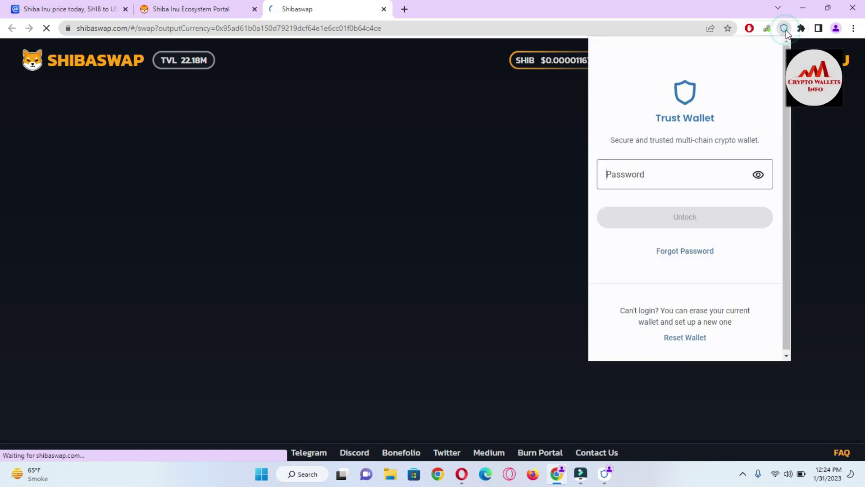
pyautogui.click(620, 167)
pyautogui.write('•••••')
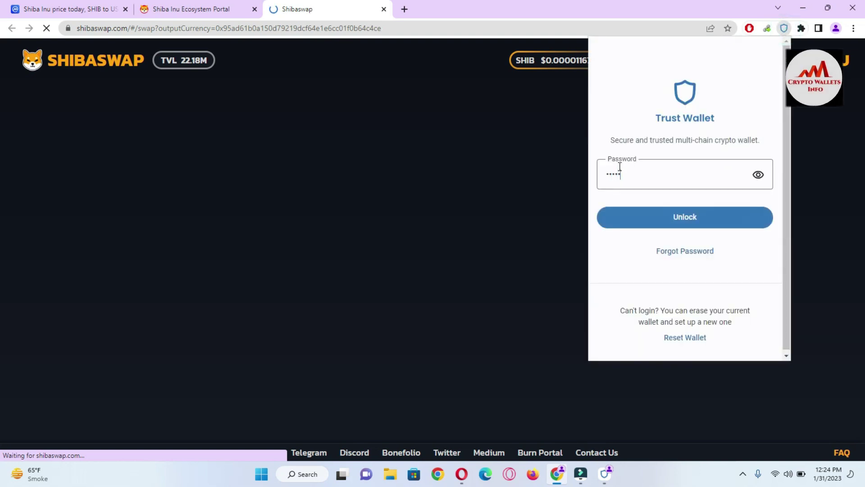
pyautogui.write('••••')
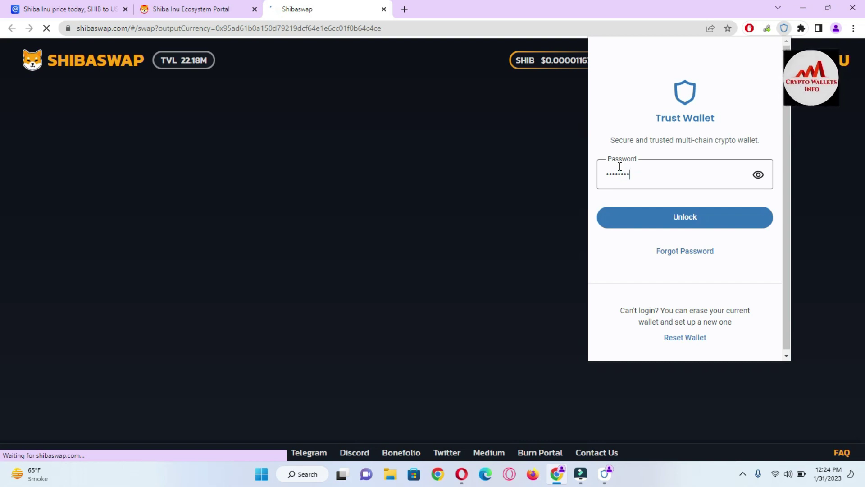
pyautogui.write('••••')
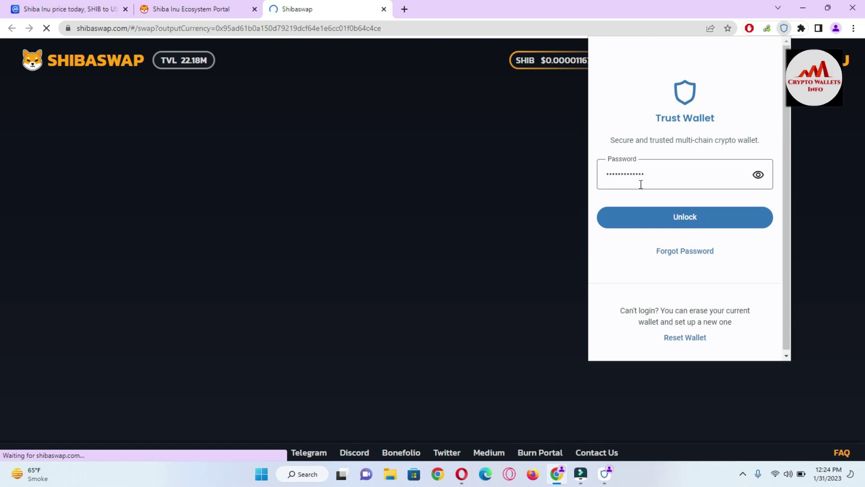
pyautogui.click(697, 221)
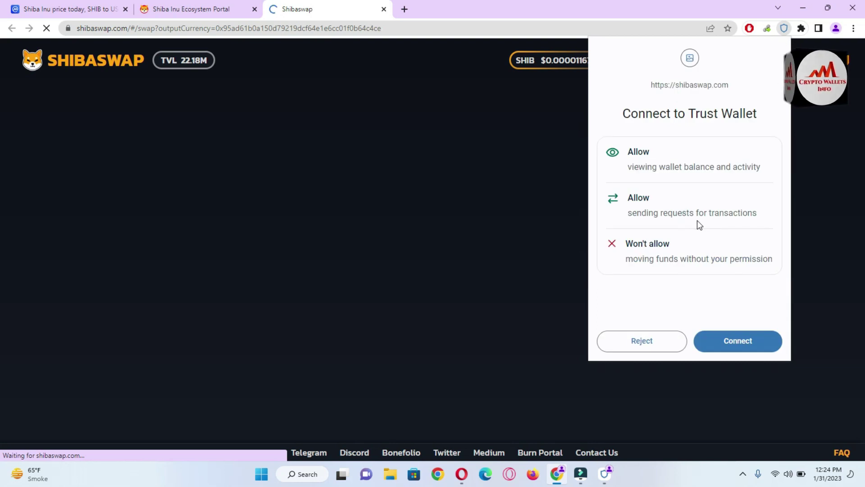
# - Reject the shibaswap.com connection request and scroll through the Manage Tokens list
pyautogui.click(666, 347)
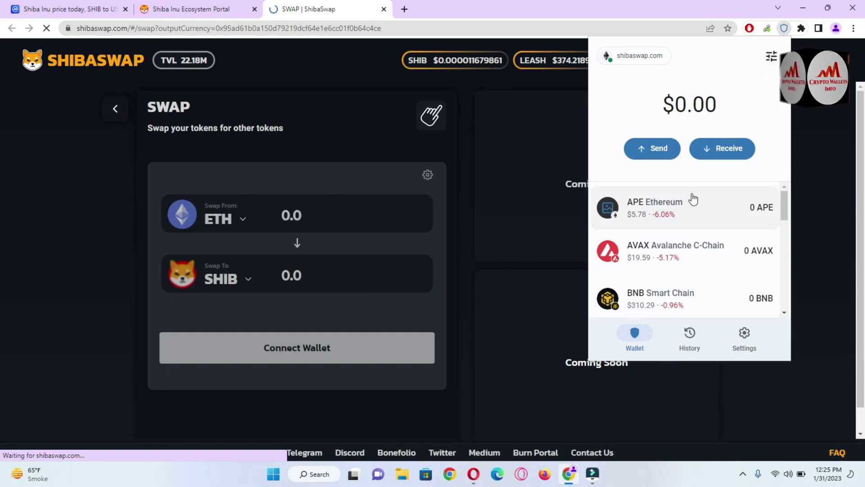
pyautogui.click(772, 56)
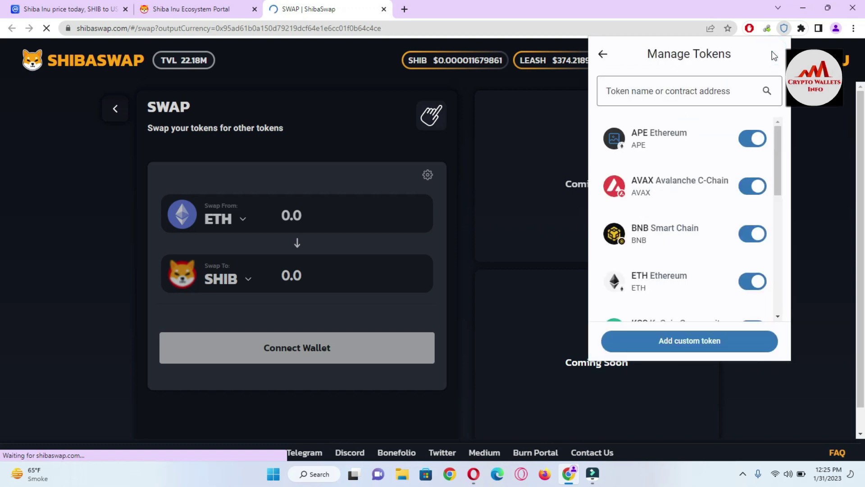
pyautogui.moveTo(779, 137); pyautogui.dragTo(781, 284)
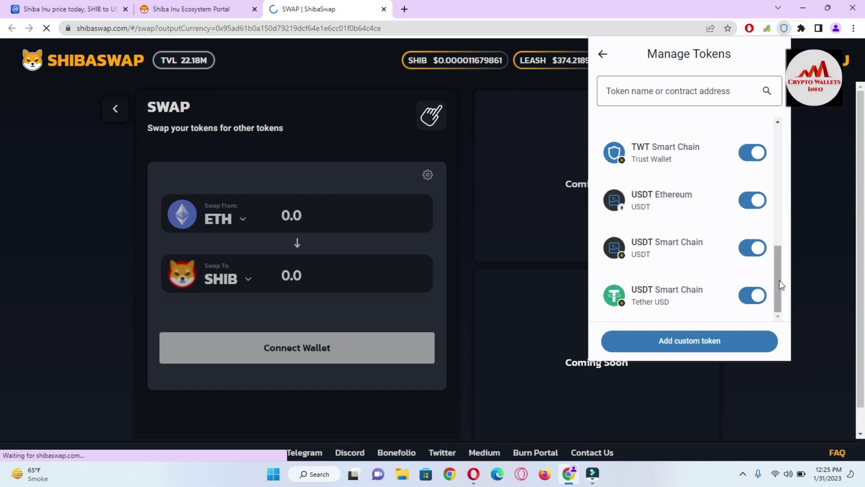
pyautogui.moveTo(782, 285); pyautogui.dragTo(783, 222)
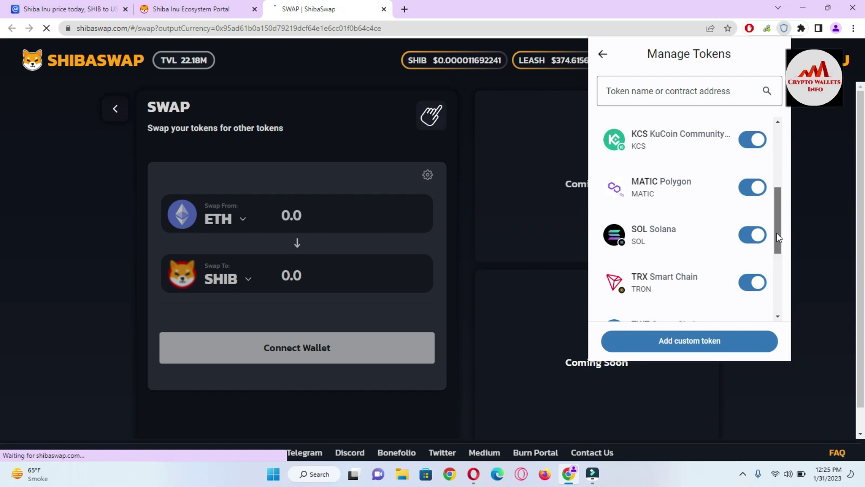
# - Search tokens for 'Shib' and enable SHIB on Ethereum and Smart Chain
pyautogui.click(689, 91)
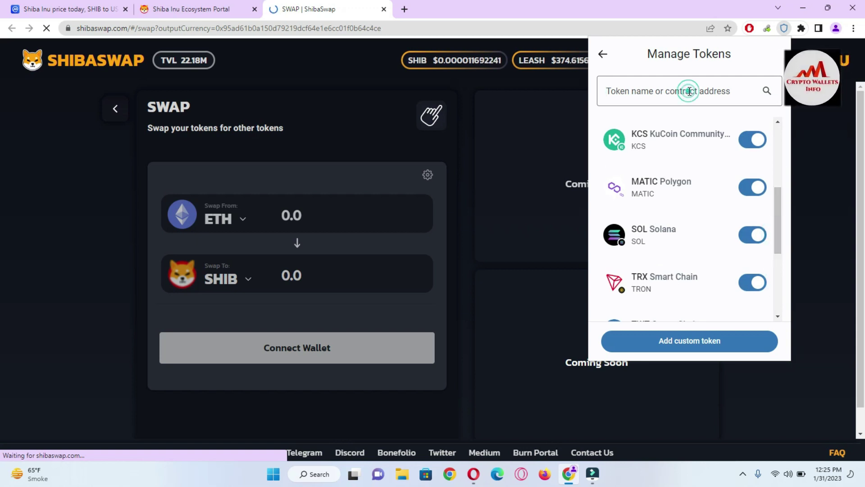
pyautogui.write('Sh')
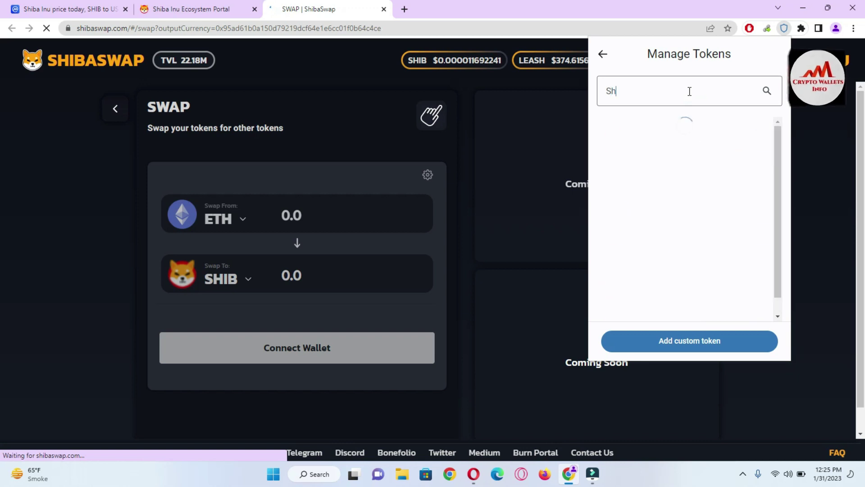
pyautogui.write('ib')
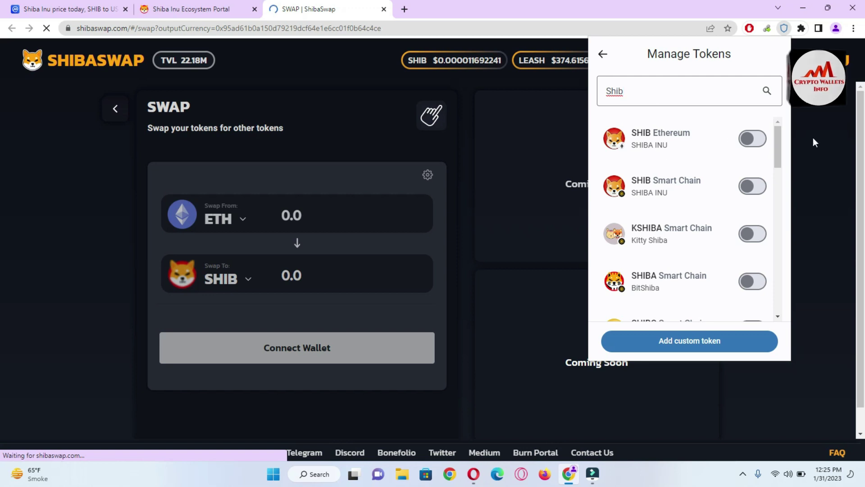
pyautogui.moveTo(778, 137); pyautogui.dragTo(774, 120)
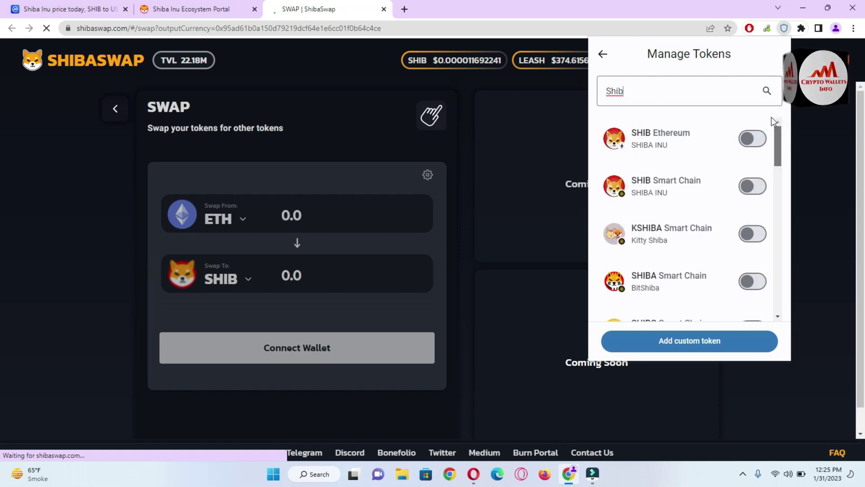
pyautogui.click(760, 141)
pyautogui.click(760, 187)
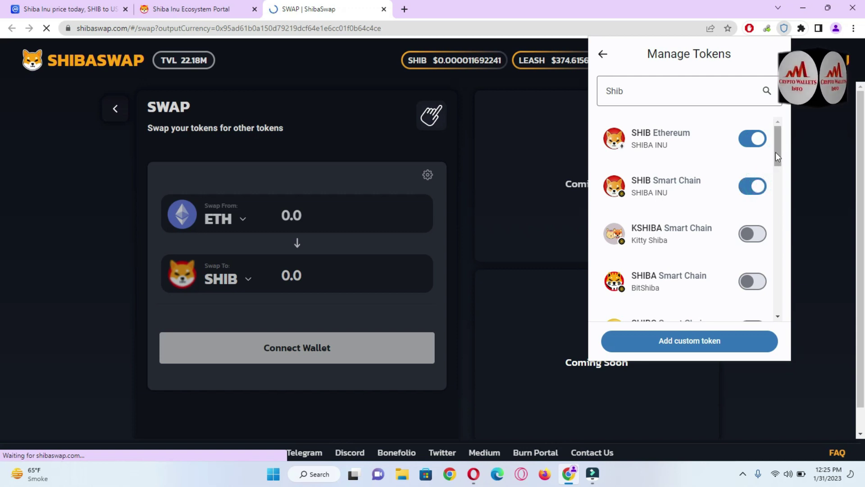
# - Enable SHIB.e on Avalanche C-Chain and return to the main wallet screen
pyautogui.moveTo(776, 146); pyautogui.dragTo(780, 242)
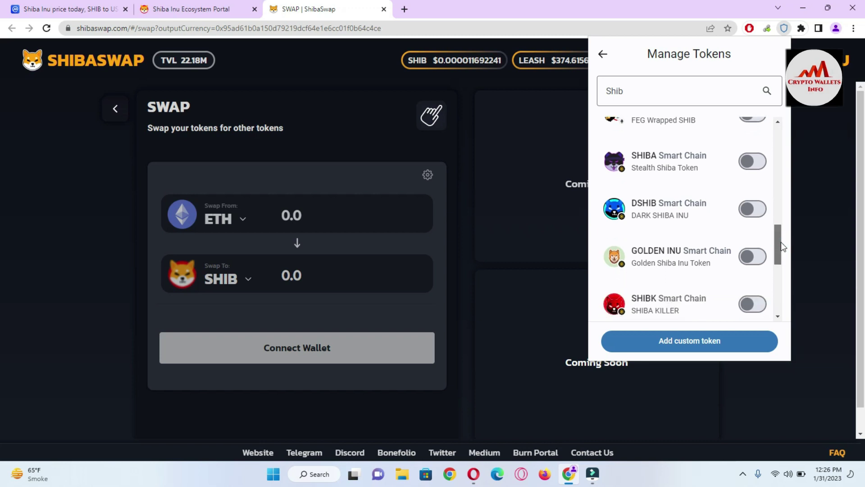
pyautogui.moveTo(782, 247); pyautogui.dragTo(781, 305)
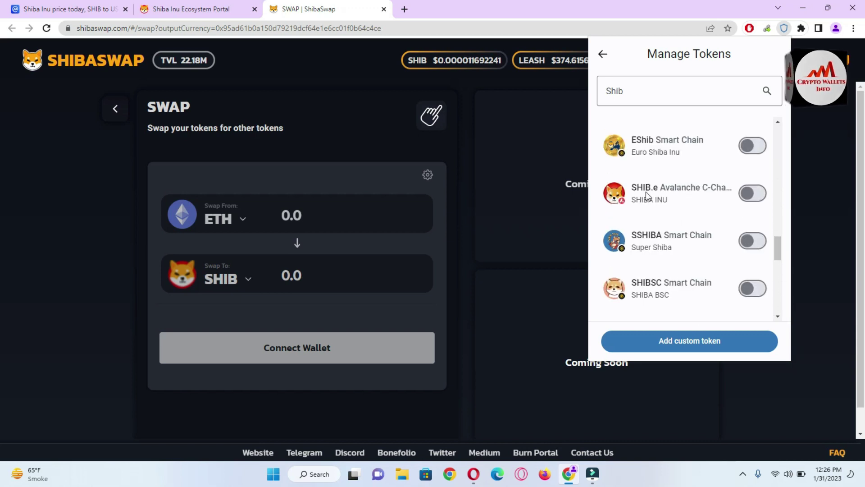
pyautogui.click(752, 194)
pyautogui.moveTo(778, 245); pyautogui.dragTo(775, 124)
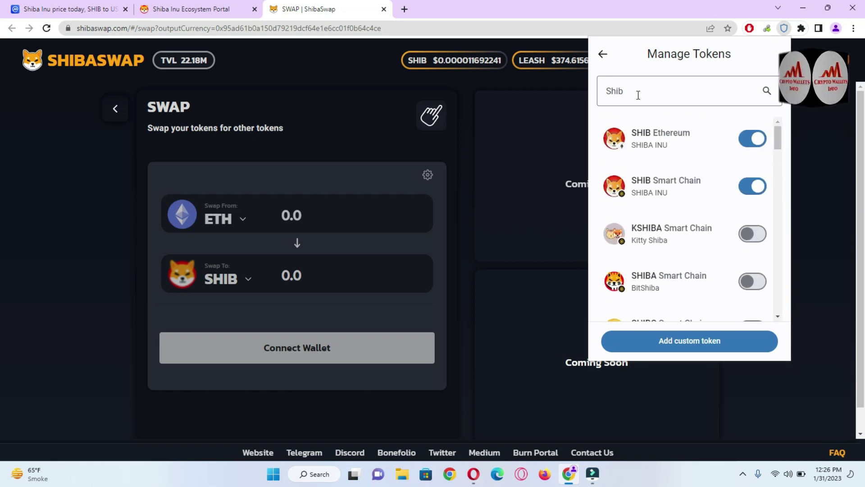
pyautogui.click(602, 56)
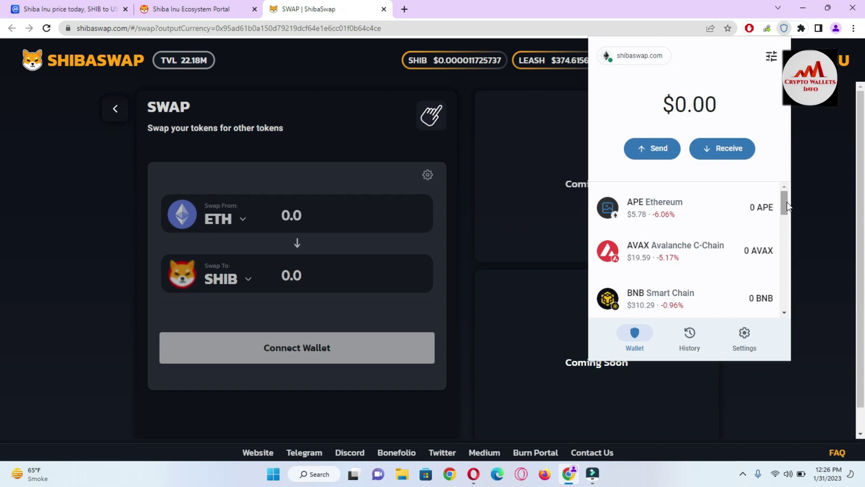
# - Copy the receive address of the SHIB token on Ethereum
pyautogui.moveTo(786, 202); pyautogui.dragTo(788, 256)
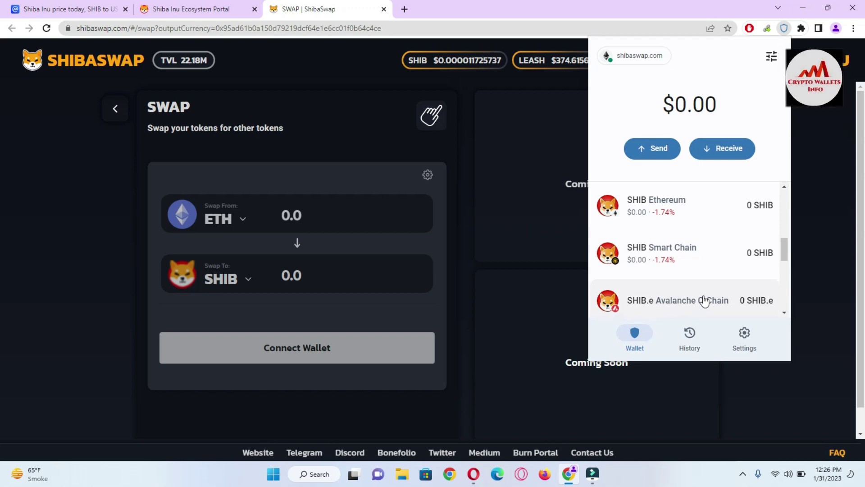
pyautogui.click(689, 220)
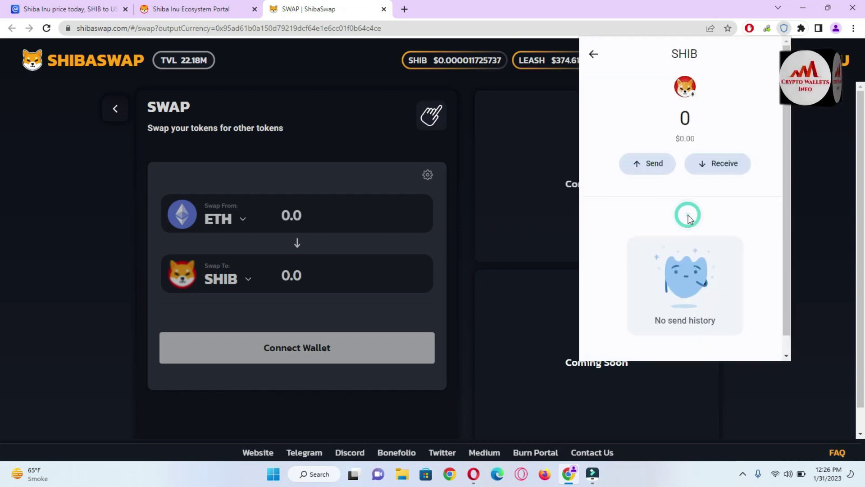
pyautogui.click(724, 165)
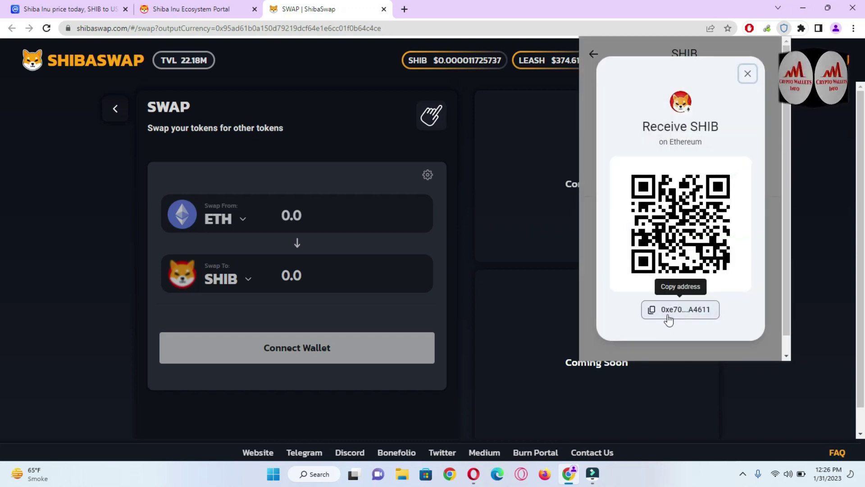
pyautogui.moveTo(662, 317); pyautogui.dragTo(717, 308)
pyautogui.click(717, 307)
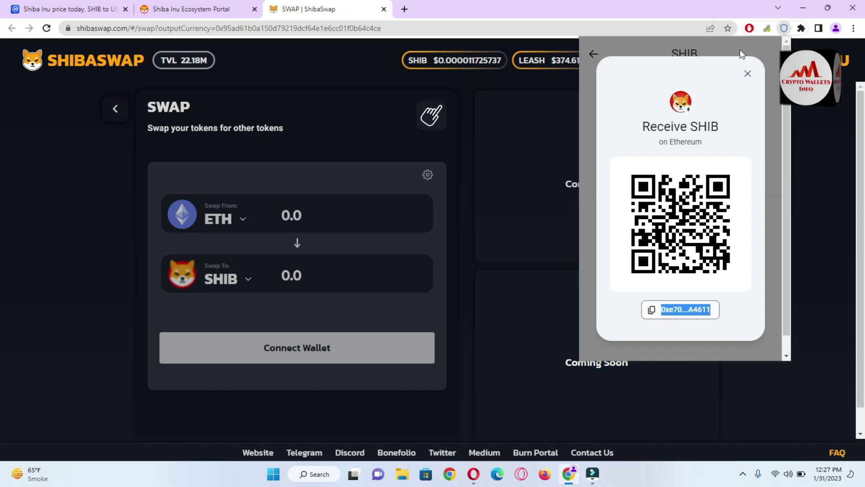
# - Close the SHIB receive view and return to the main wallet token list
pyautogui.click(747, 76)
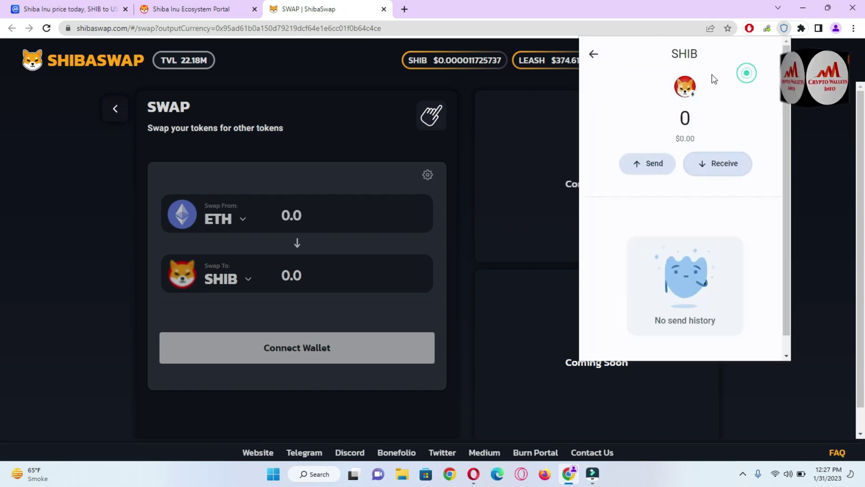
pyautogui.click(593, 55)
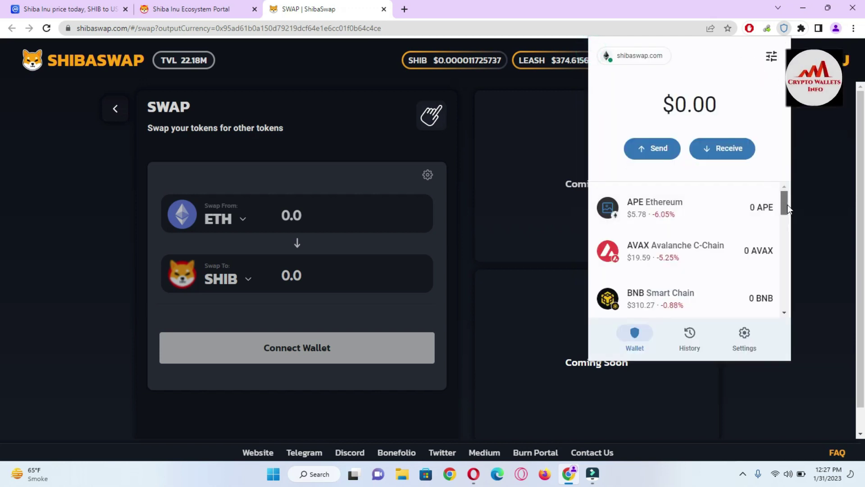
pyautogui.moveTo(787, 205); pyautogui.dragTo(789, 252)
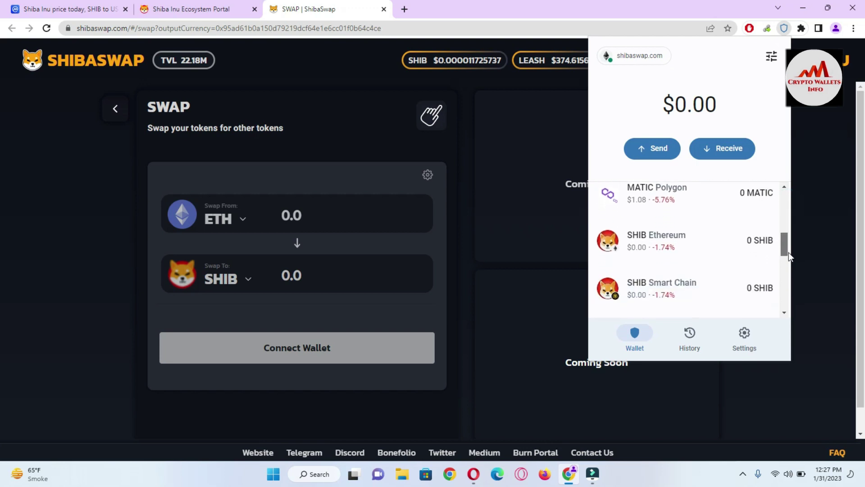
# - Show the SHIB Smart Chain receive address and QR code, then return to the token list
pyautogui.click(668, 290)
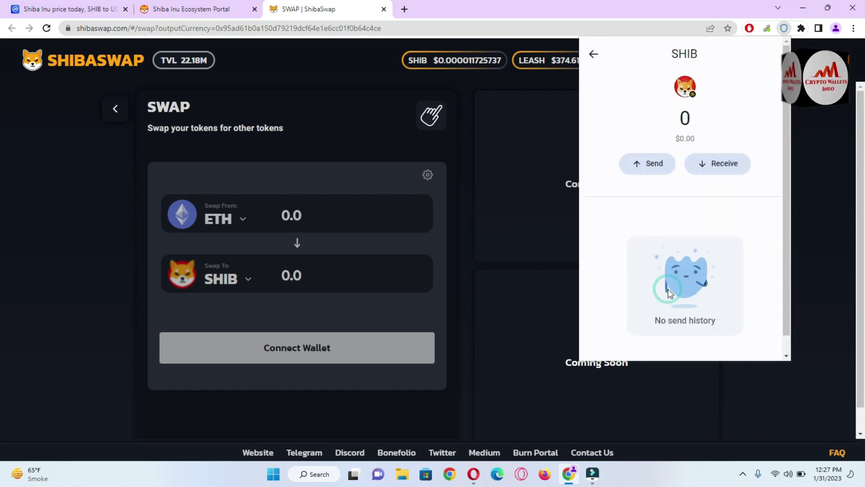
pyautogui.click(731, 165)
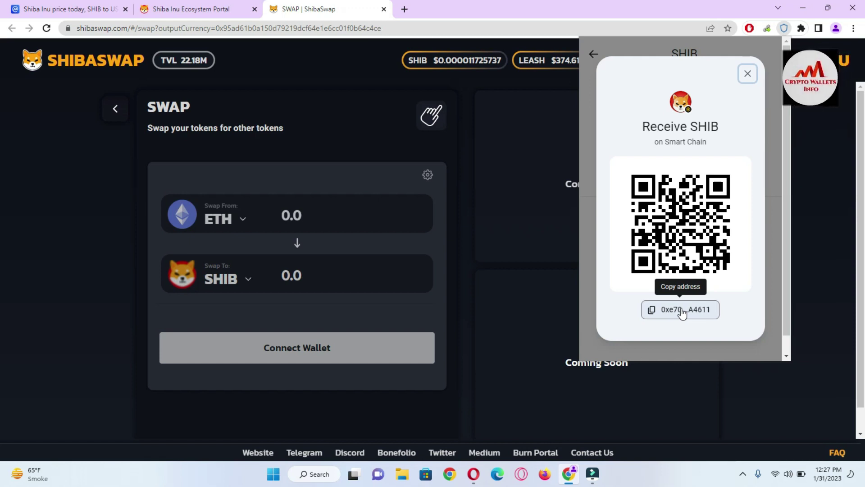
pyautogui.click(747, 75)
pyautogui.click(594, 55)
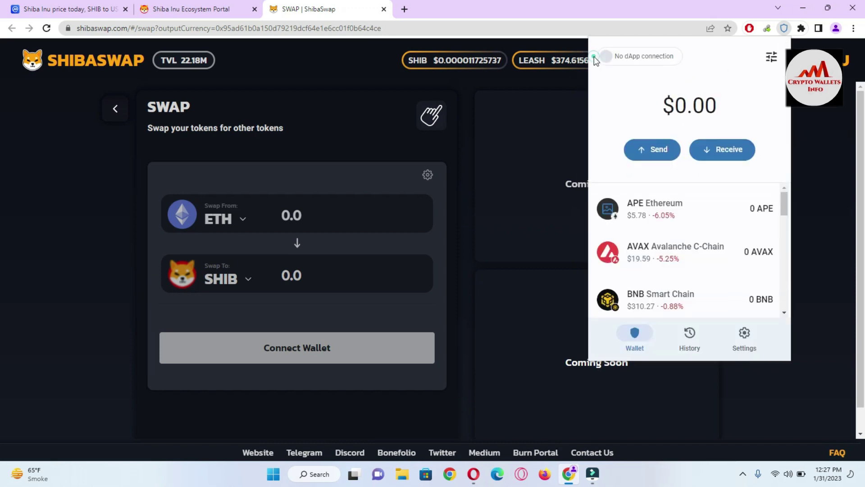
# - Show the SHIB.e Avalanche C-Chain receive address and QR code, then close it
pyautogui.moveTo(784, 203); pyautogui.dragTo(792, 264)
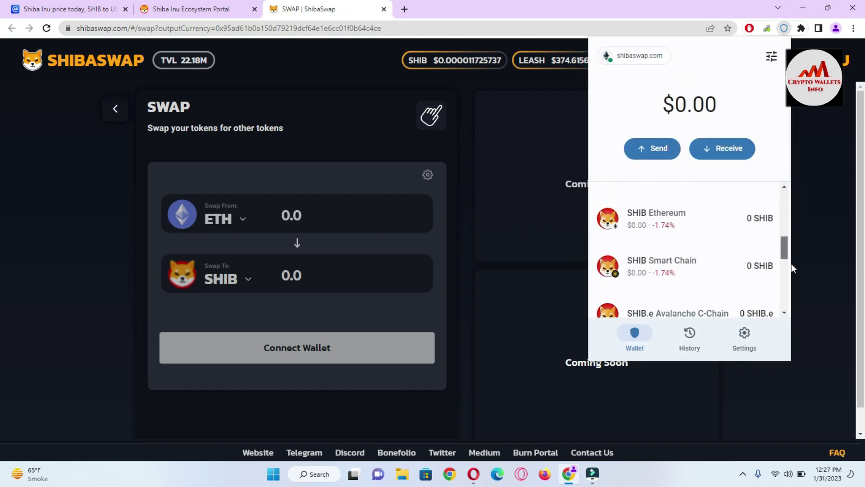
pyautogui.click(685, 302)
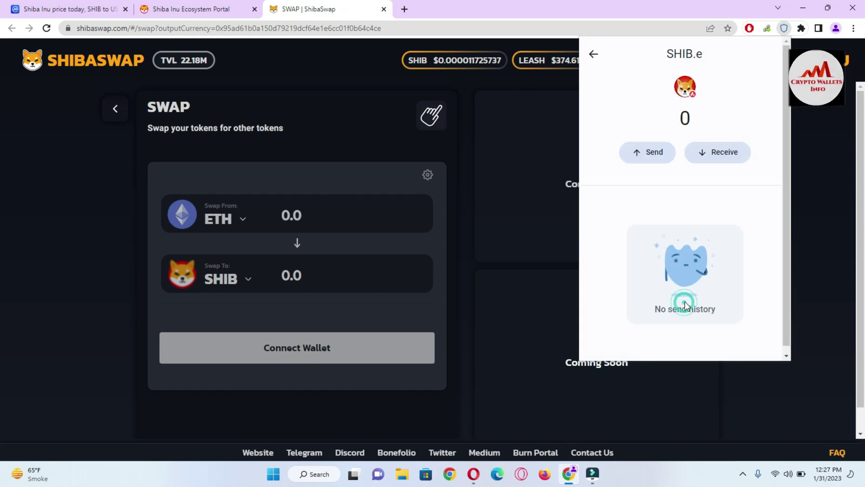
pyautogui.click(723, 154)
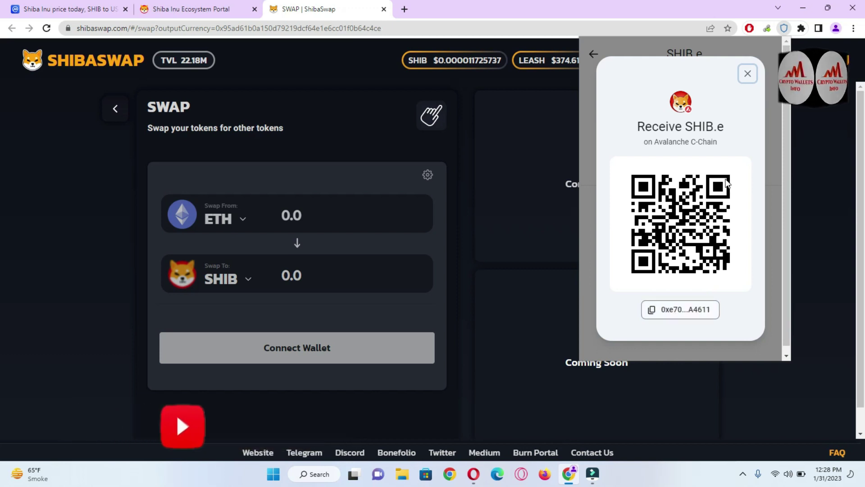
pyautogui.click(747, 74)
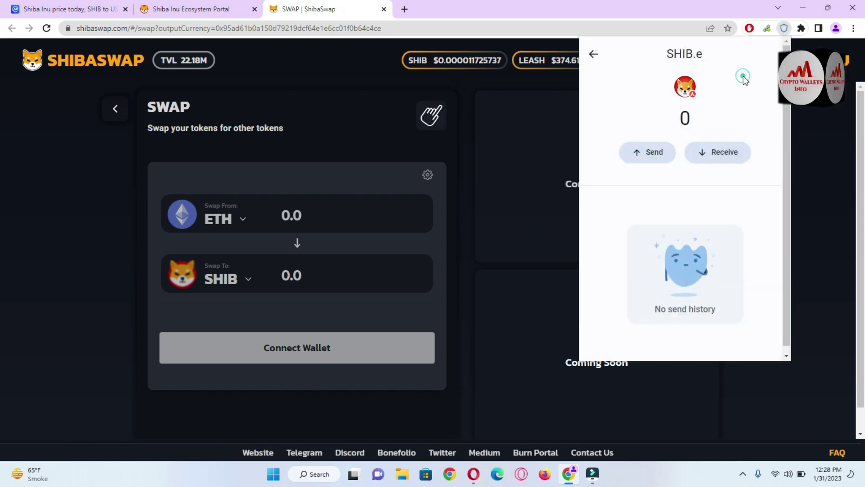
# - Bring the Crypto Wallets Info YouTube Videos page to the front and reveal the hidden tray icons
pyautogui.click(471, 478)
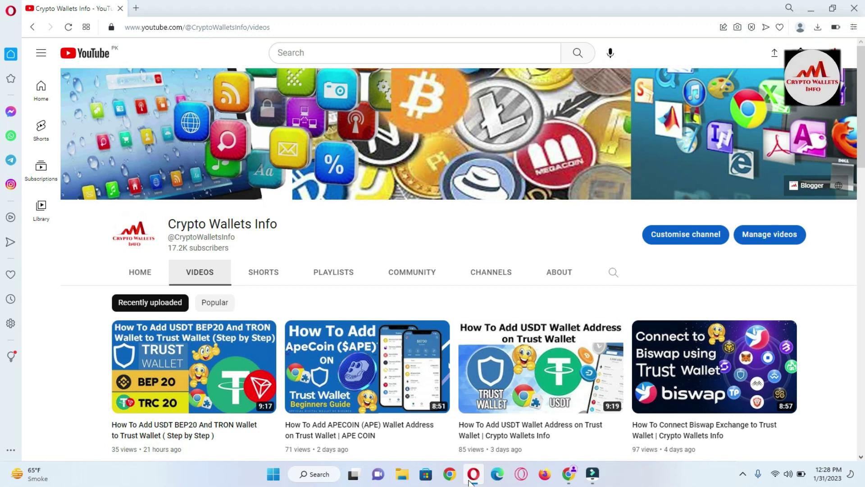
pyautogui.moveTo(585, 484)
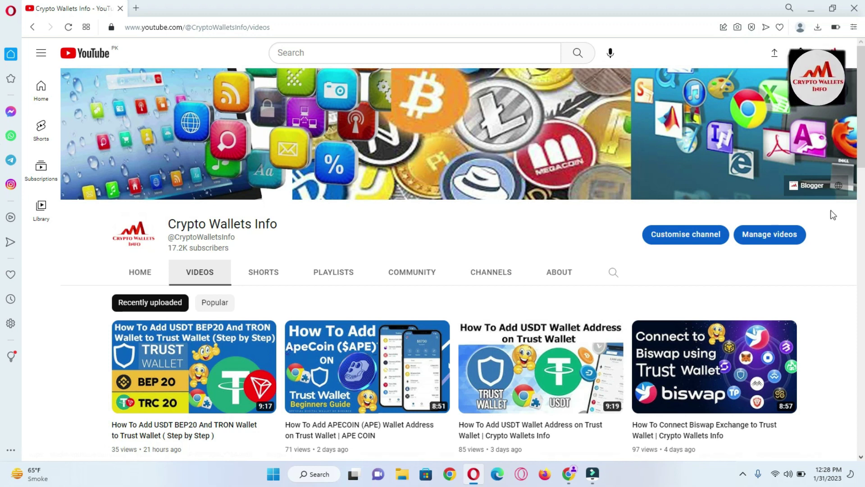
pyautogui.click(743, 474)
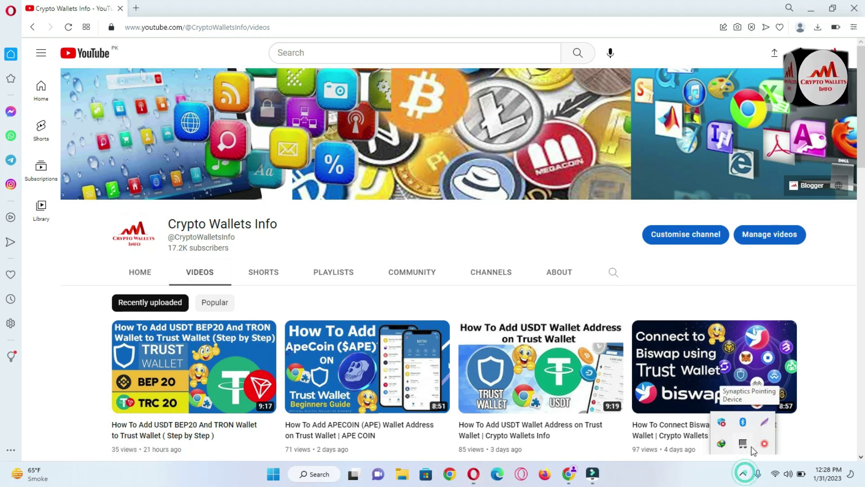